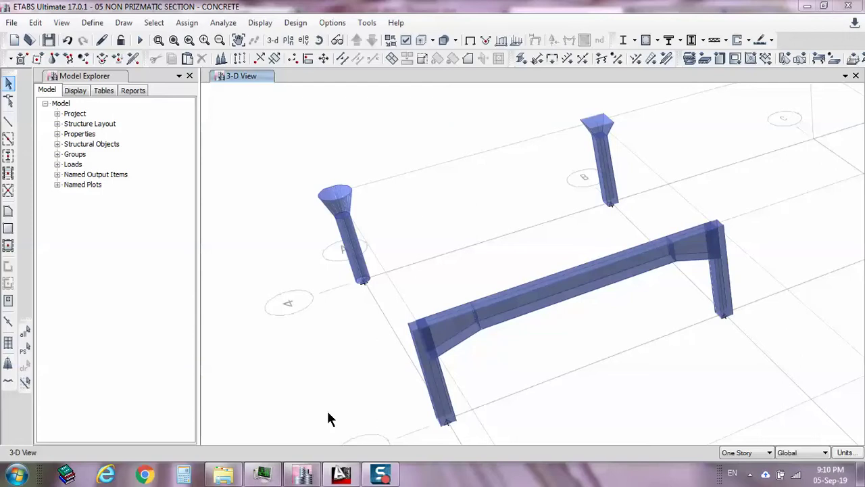
- Launch a fresh ETABS 17 instance and start a new model at Model Initialization
{"action": "right_click", "coordinate": [301, 476]}
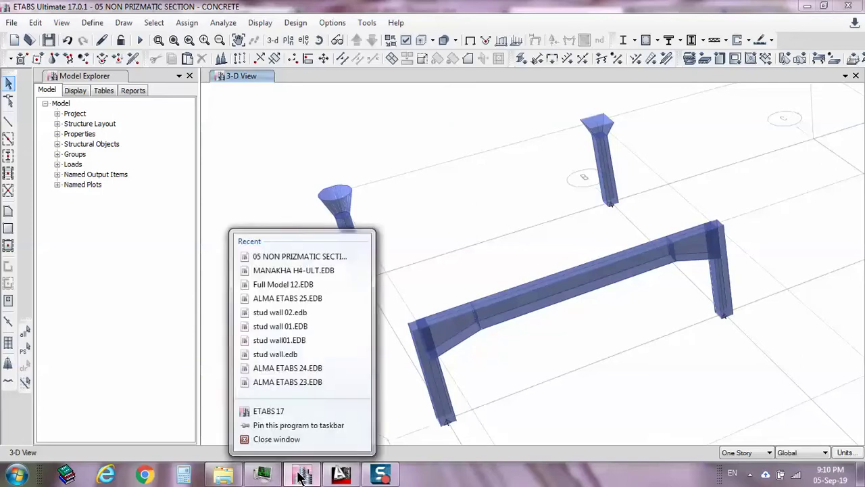
{"action": "left_click", "coordinate": [315, 410]}
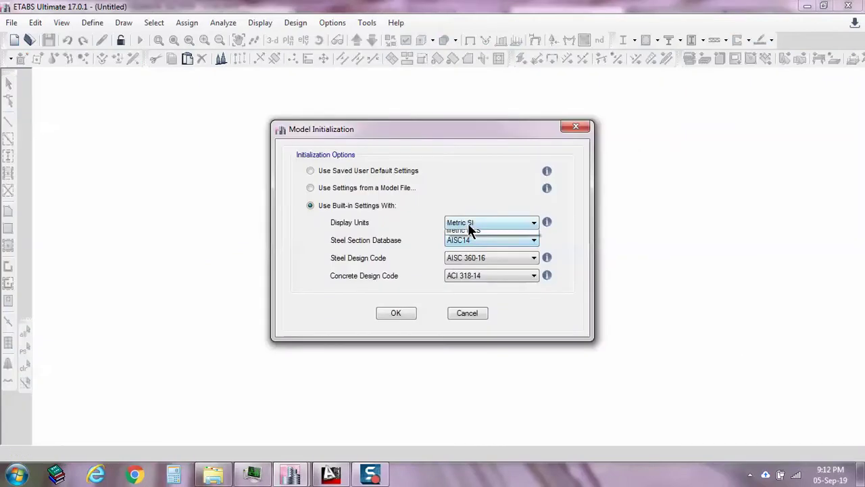
{"action": "left_click", "coordinate": [466, 223]}
- Initialize the model in Metric SI with the default Grid Only template
{"action": "left_click", "coordinate": [467, 244]}
{"action": "left_click", "coordinate": [469, 224]}
{"action": "left_click", "coordinate": [469, 244]}
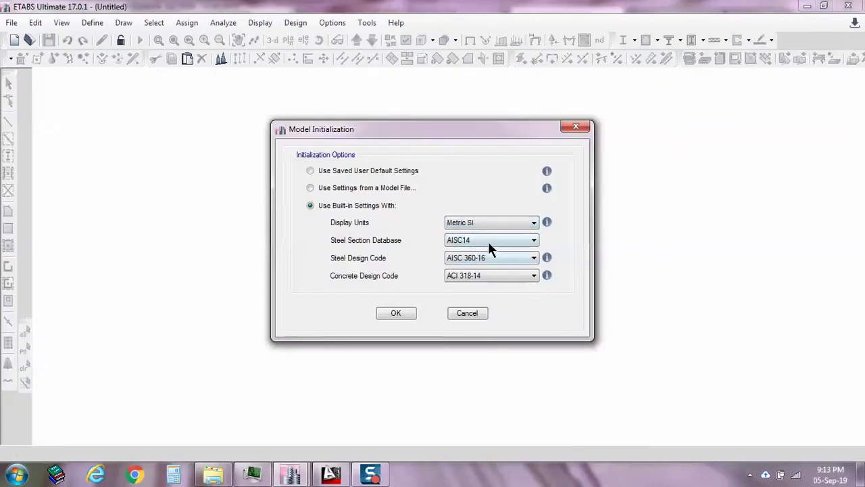
{"action": "left_click", "coordinate": [394, 313]}
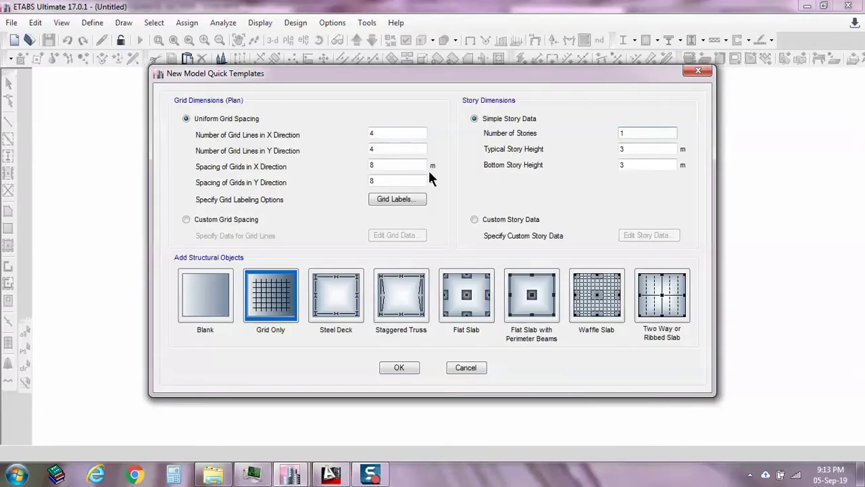
{"action": "left_click", "coordinate": [398, 367]}
- Add a concrete rectangular frame section C400X400 with 400 depth and 400 width
{"action": "left_click", "coordinate": [90, 23]}
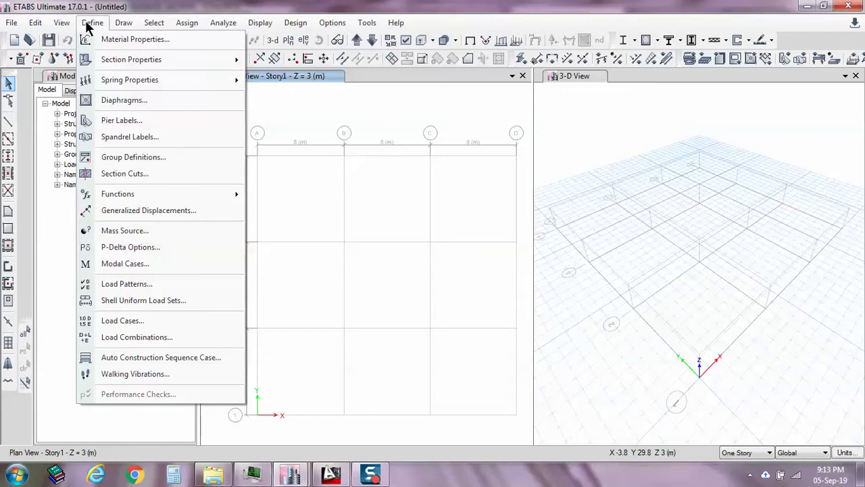
{"action": "mouse_move", "coordinate": [135, 58]}
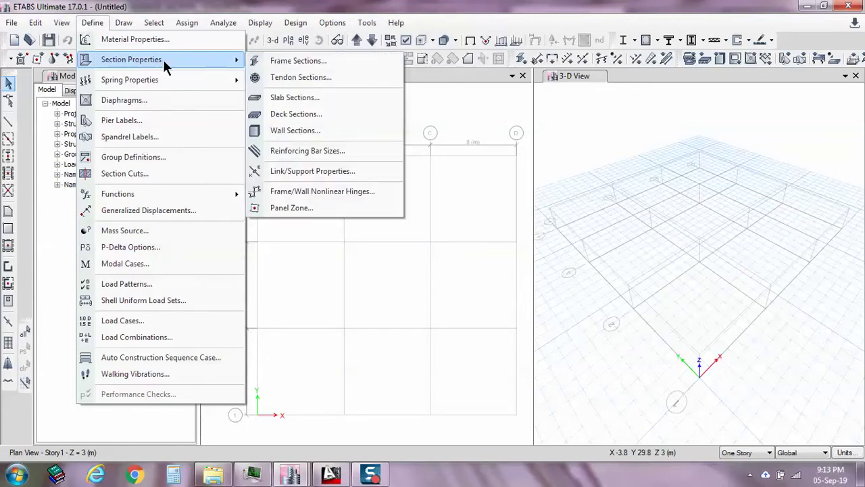
{"action": "left_click", "coordinate": [302, 61]}
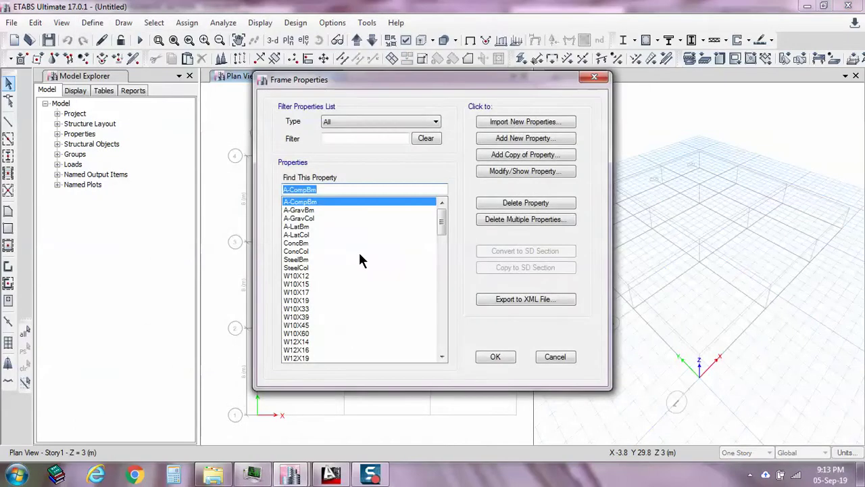
{"action": "left_click", "coordinate": [517, 155]}
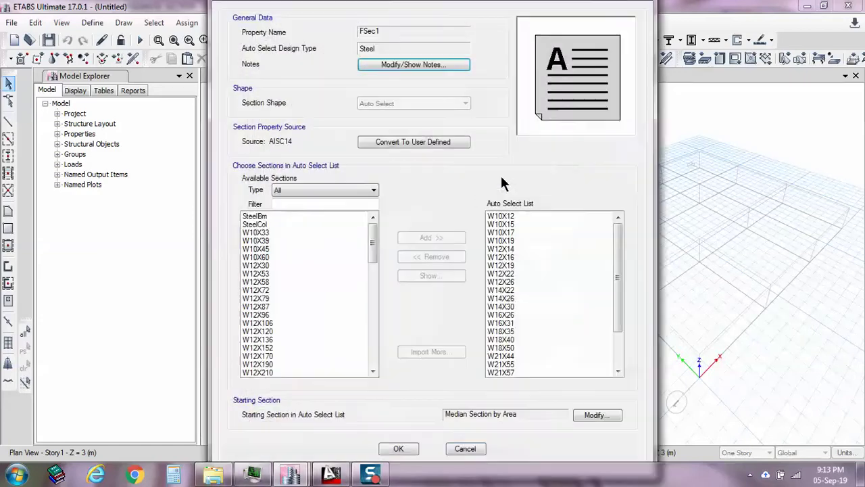
{"action": "left_click", "coordinate": [465, 448]}
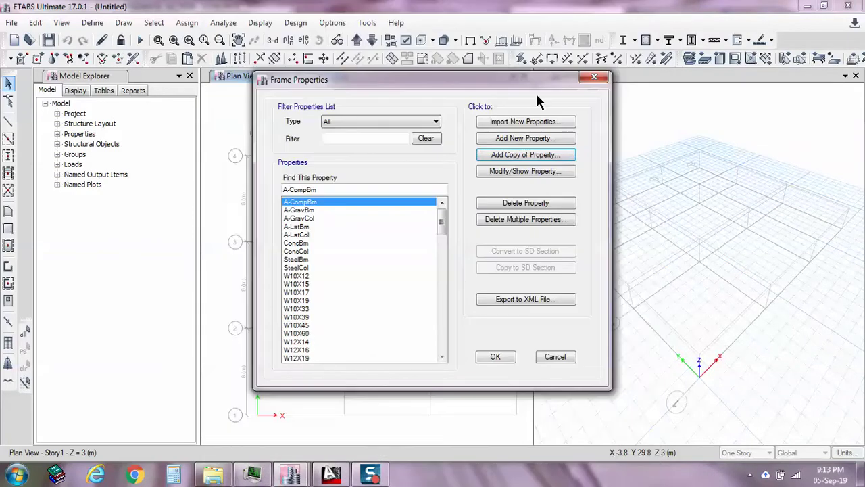
{"action": "left_click", "coordinate": [508, 138]}
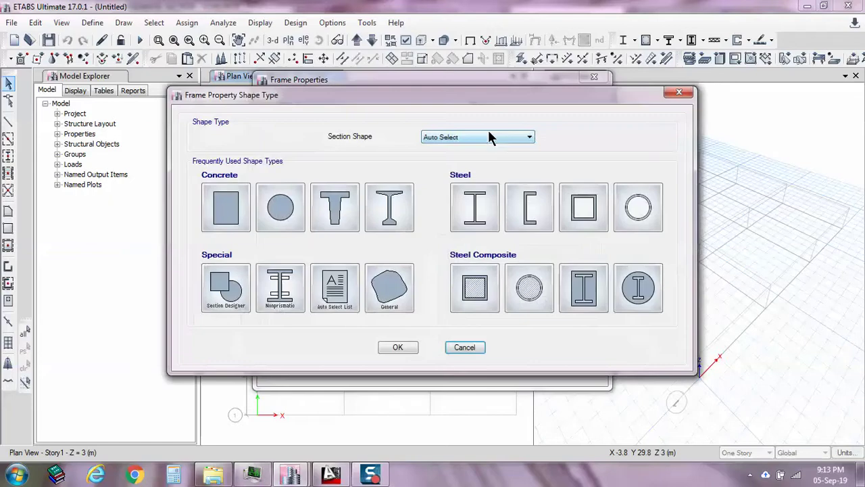
{"action": "left_click", "coordinate": [226, 208]}
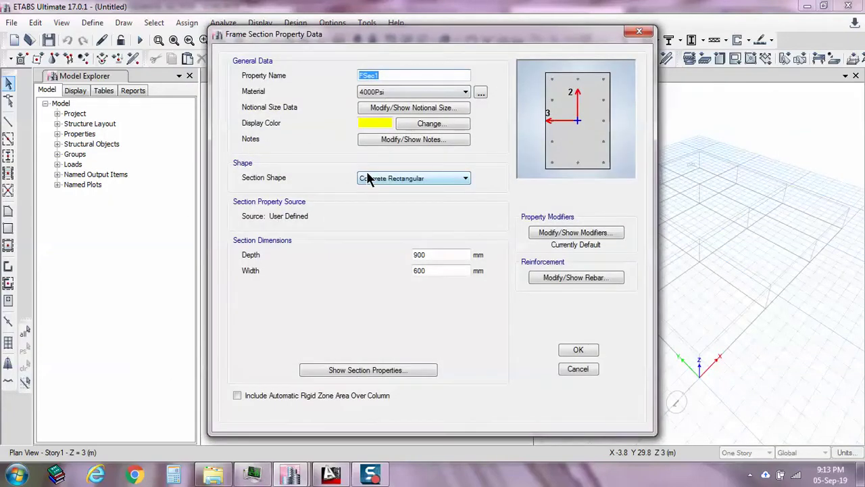
{"action": "type", "text": "C400X4"}
{"action": "double_click", "coordinate": [432, 255]}
{"action": "type", "text": "100"}
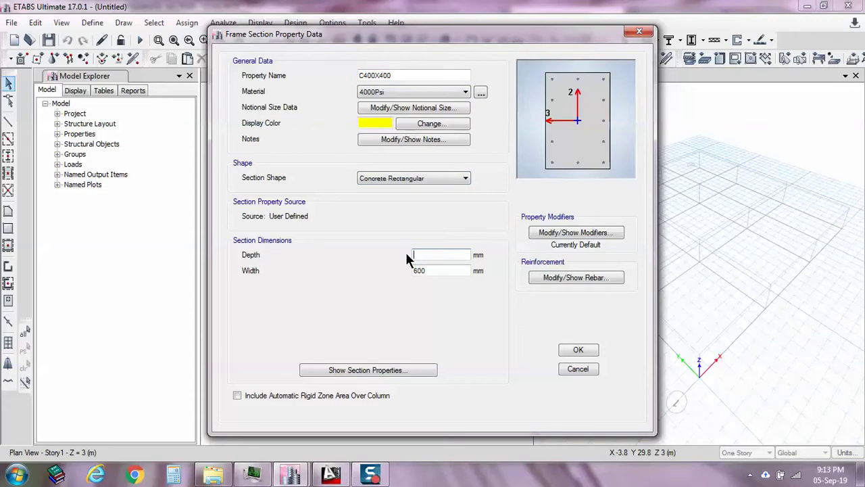
{"action": "type", "text": "400"}
{"action": "double_click", "coordinate": [436, 271]}
{"action": "type", "text": "400"}
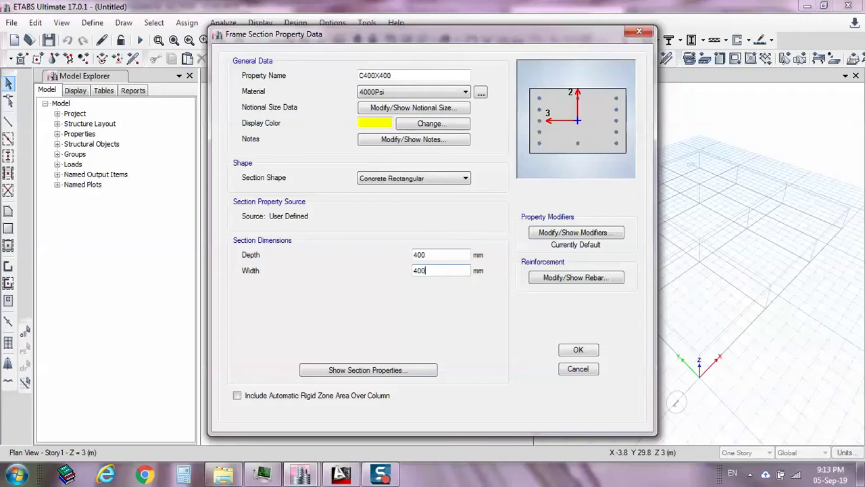
{"action": "left_click", "coordinate": [572, 347]}
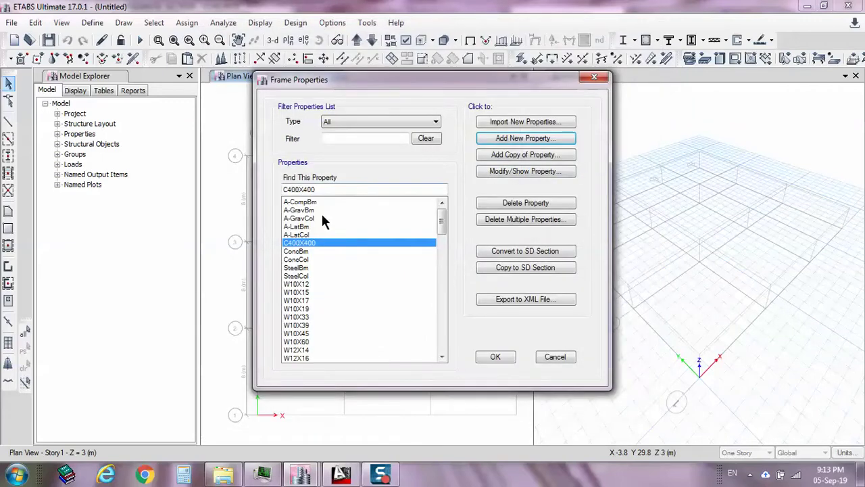
- Copy it into a C800X800 section with 800 depth and 800 width
{"action": "left_click", "coordinate": [499, 160]}
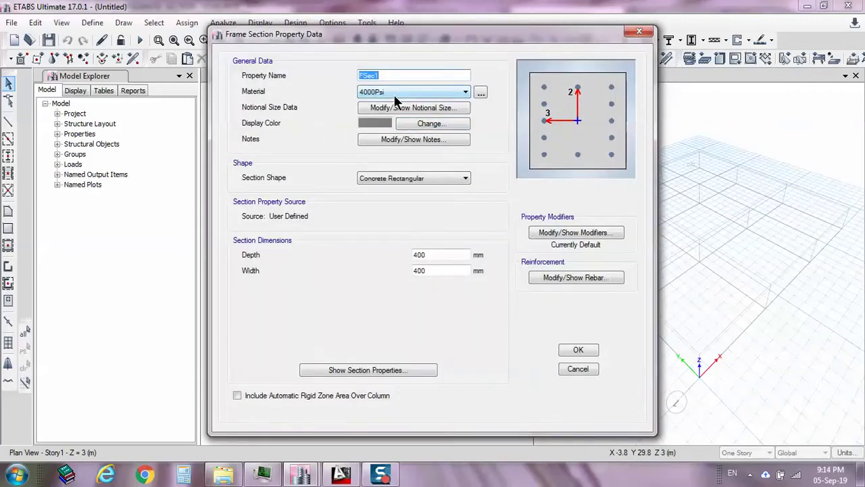
{"action": "type", "text": "C800X800"}
{"action": "left_click_drag", "start_coordinate": [466, 255], "coordinate": [346, 255]}
{"action": "type", "text": "800"}
{"action": "left_click_drag", "start_coordinate": [430, 270], "coordinate": [392, 270]}
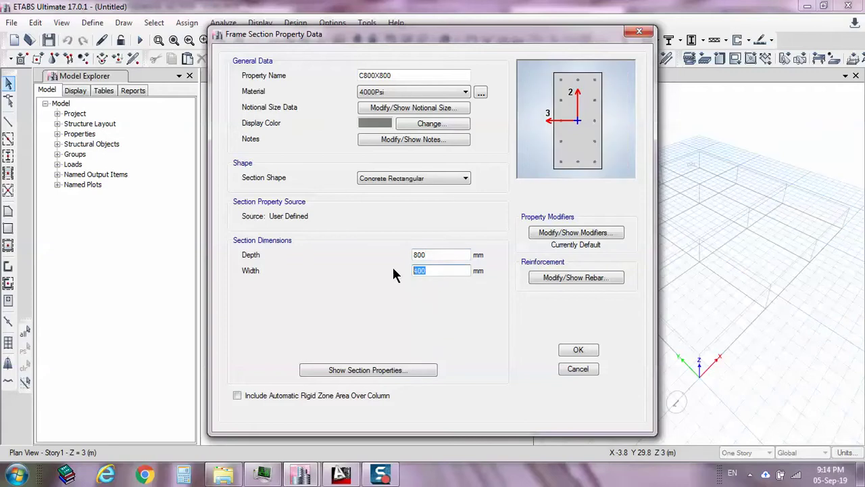
{"action": "type", "text": "800"}
{"action": "left_click", "coordinate": [571, 350]}
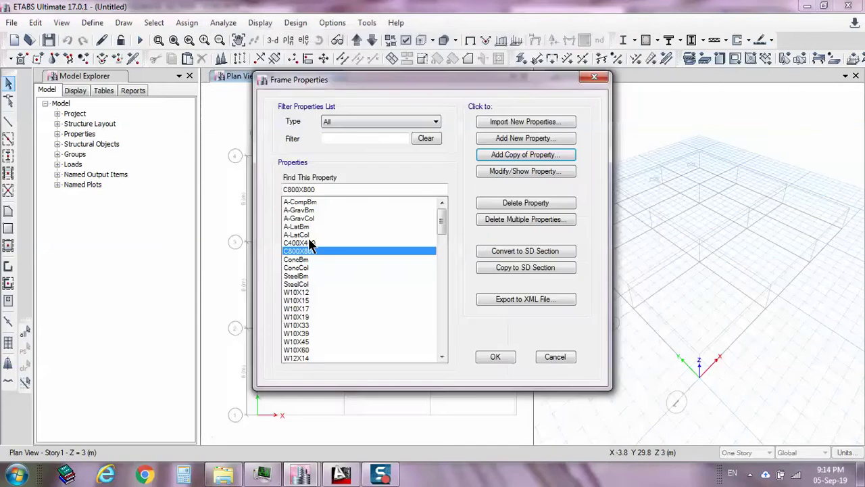
{"action": "left_click", "coordinate": [496, 357]}
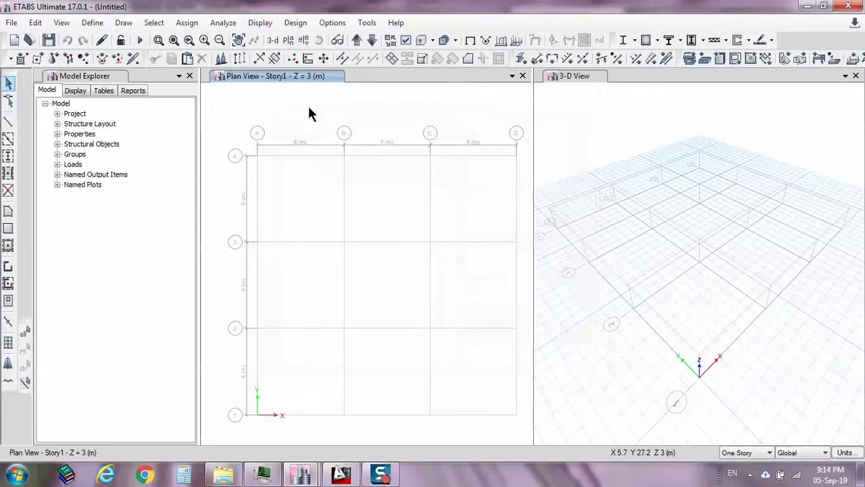
- Draw C400X400 columns at grid intersections A3, A4, B3 and B4
{"action": "left_click", "coordinate": [10, 156]}
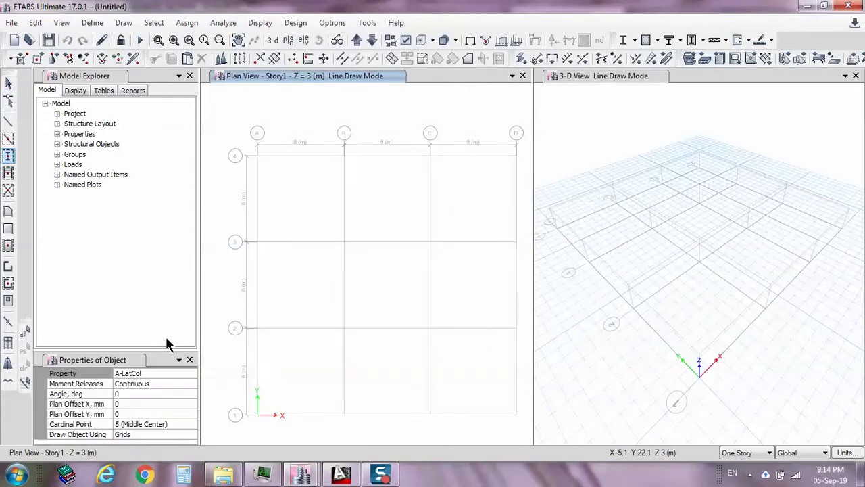
{"action": "left_click", "coordinate": [177, 371]}
{"action": "left_click", "coordinate": [192, 373]}
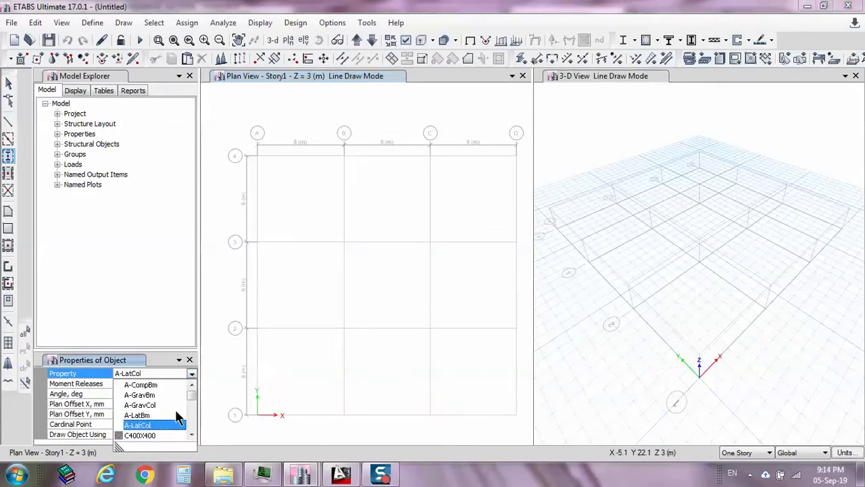
{"action": "left_click", "coordinate": [154, 435]}
{"action": "left_click_drag", "start_coordinate": [242, 131], "coordinate": [396, 266]}
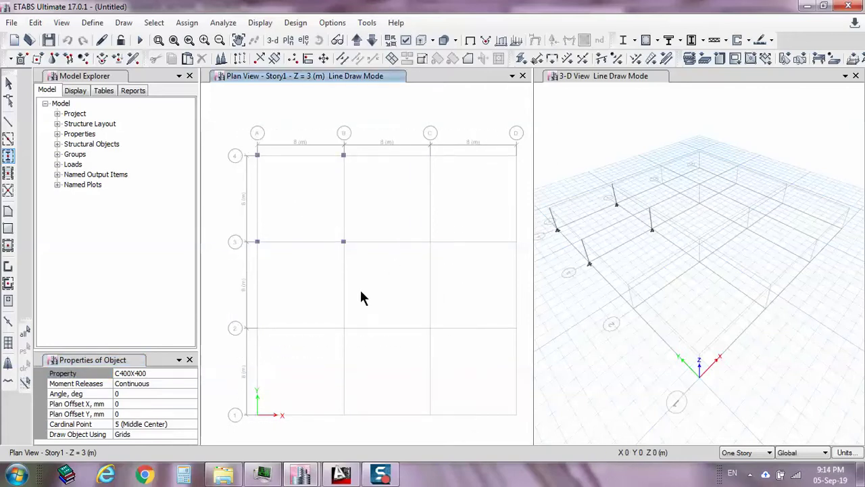
- Show the columns as extruded members in the 3-D view and stop drawing
{"action": "left_click", "coordinate": [605, 124]}
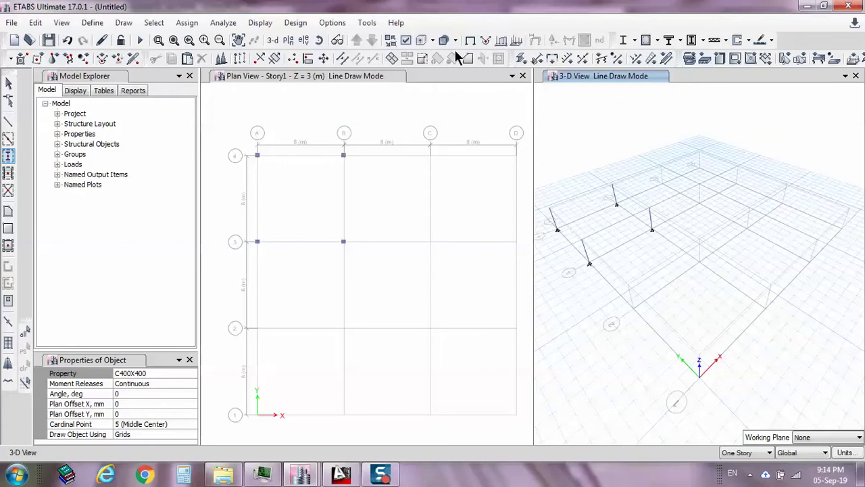
{"action": "left_click", "coordinate": [420, 42]}
{"action": "scroll", "coordinate": [642, 183], "scroll_direction": "up", "scroll_amount": 5}
{"action": "scroll", "coordinate": [682, 174], "scroll_direction": "down", "scroll_amount": 5}
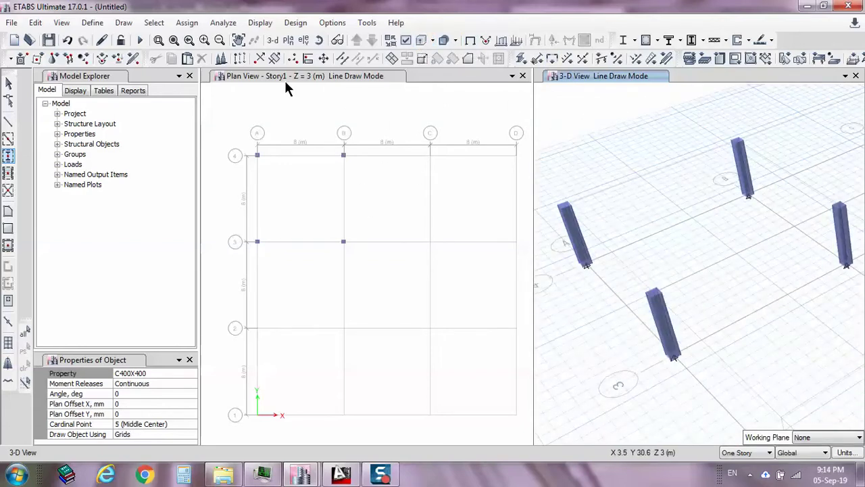
{"action": "key", "text": "Escape"}
- Add a new frame section using the Nonprismatic section shape
{"action": "left_click", "coordinate": [89, 24]}
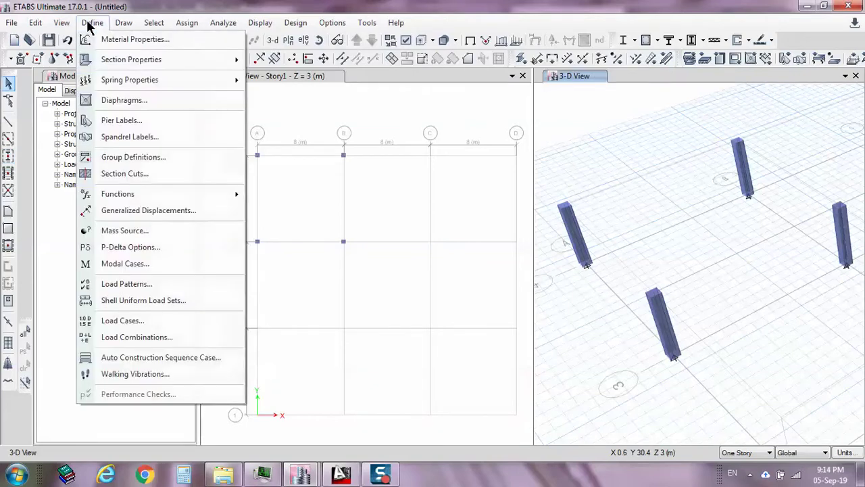
{"action": "mouse_move", "coordinate": [149, 58]}
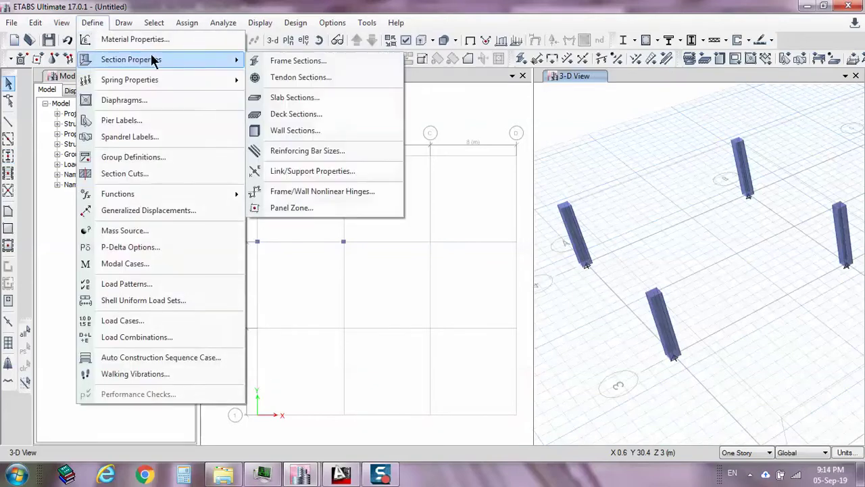
{"action": "left_click", "coordinate": [277, 62]}
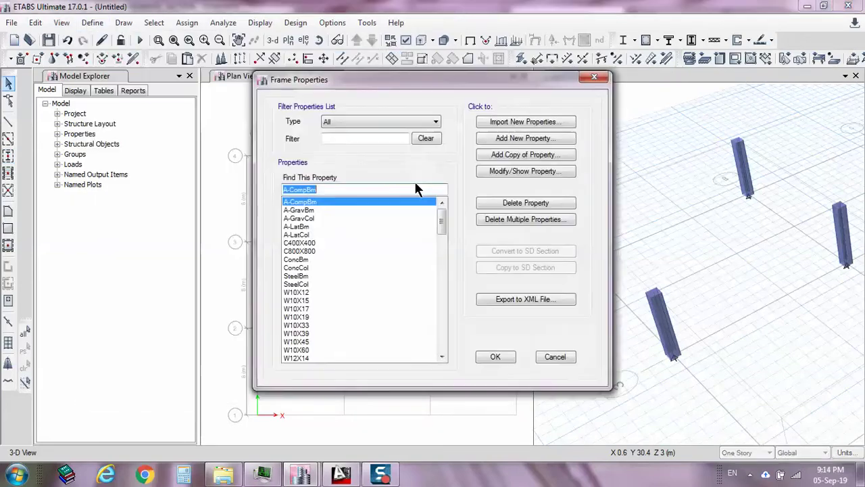
{"action": "left_click", "coordinate": [541, 138]}
{"action": "left_click", "coordinate": [475, 138]}
{"action": "left_click", "coordinate": [460, 371]}
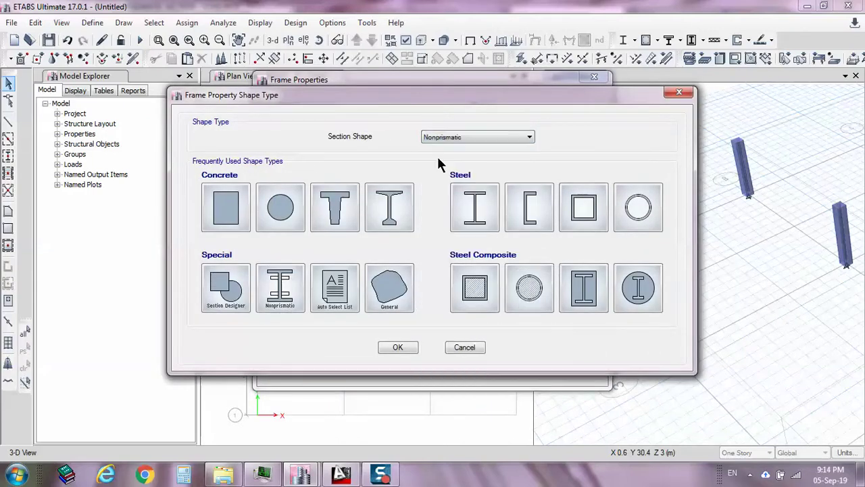
{"action": "left_click", "coordinate": [400, 348]}
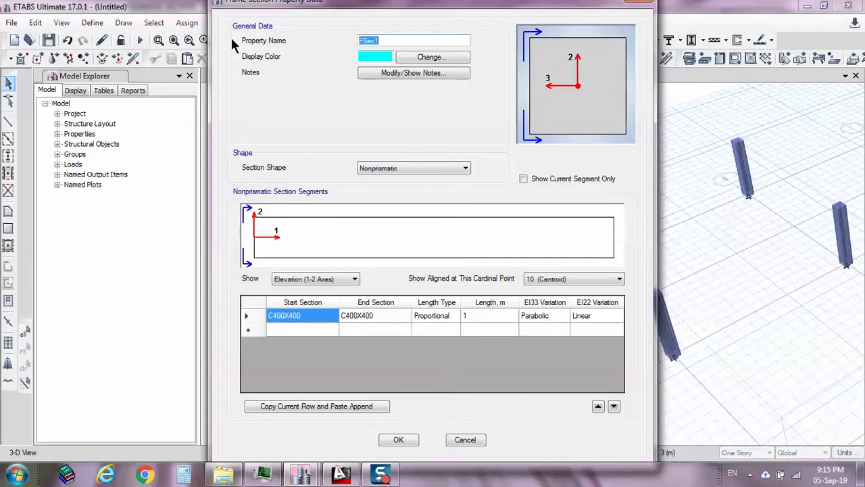
- Name the section NP SQR and make its first segment an absolute 2.5 m length
{"action": "type", "text": "NP SQR"}
{"action": "left_click", "coordinate": [427, 317]}
{"action": "left_click", "coordinate": [434, 315]}
{"action": "left_click", "coordinate": [436, 324]}
{"action": "left_click", "coordinate": [435, 320]}
{"action": "left_click", "coordinate": [438, 325]}
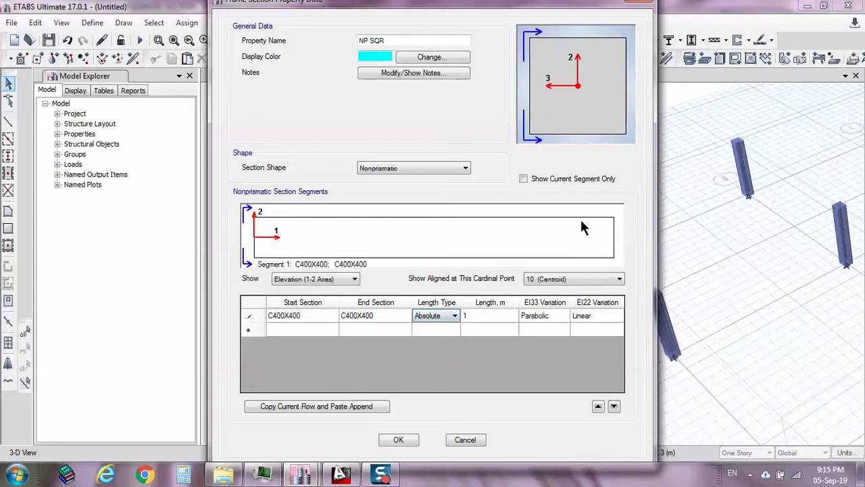
{"action": "left_click", "coordinate": [480, 316]}
{"action": "type", "text": "2.5"}
{"action": "key", "text": "Return"}
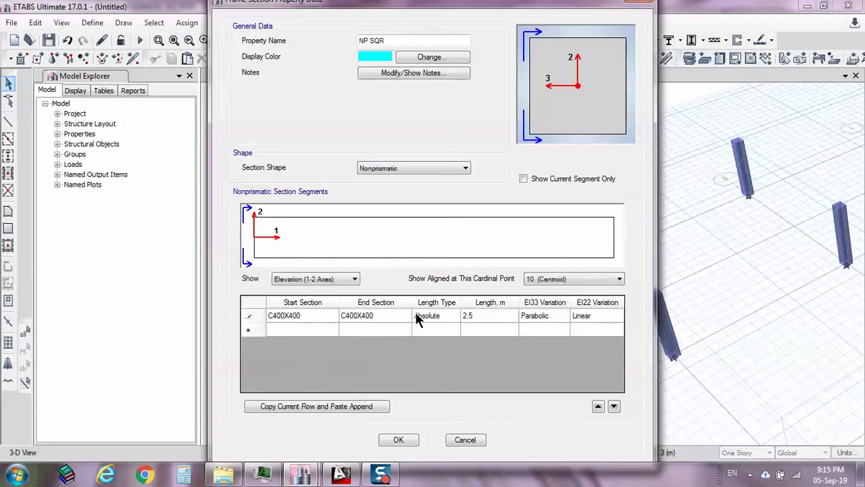
- Add a second segment tapering from C400X400 to C800X800
{"action": "left_click", "coordinate": [308, 330]}
{"action": "left_click", "coordinate": [333, 331]}
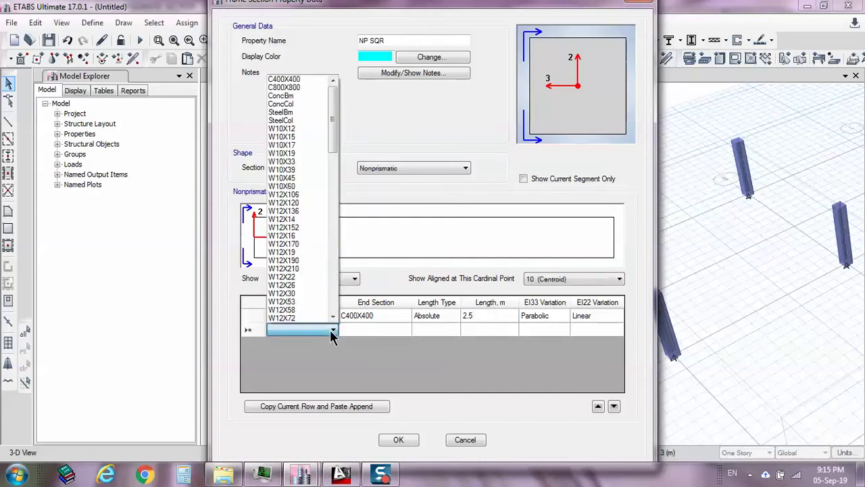
{"action": "left_click", "coordinate": [333, 331]}
{"action": "left_click", "coordinate": [332, 331]}
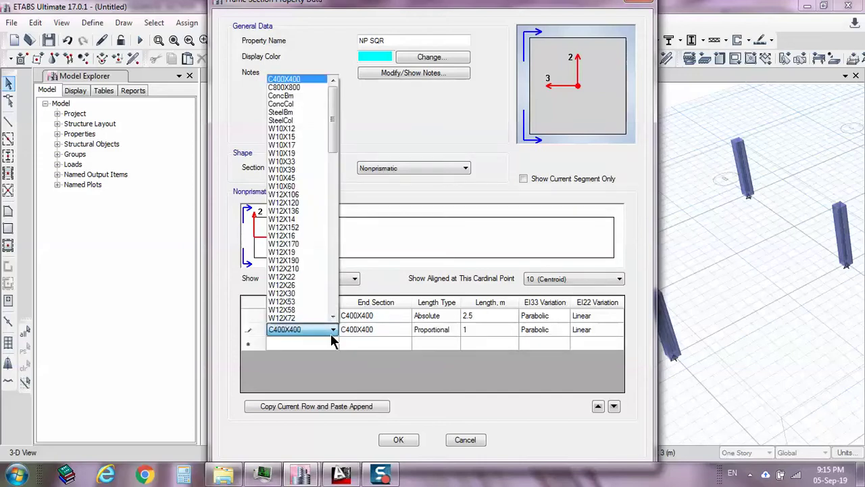
{"action": "left_click", "coordinate": [331, 331]}
{"action": "left_click", "coordinate": [331, 331]}
{"action": "left_click", "coordinate": [331, 331]}
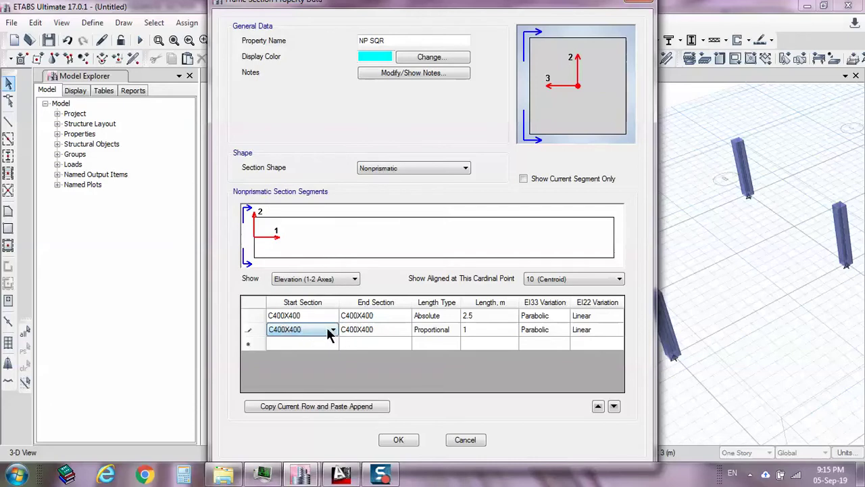
{"action": "left_click", "coordinate": [372, 330]}
{"action": "left_click", "coordinate": [373, 331]}
{"action": "left_click", "coordinate": [390, 331]}
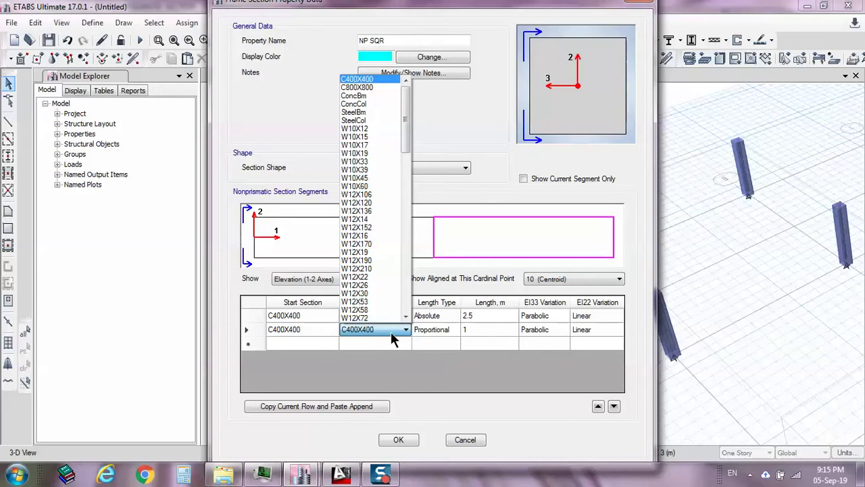
{"action": "left_click", "coordinate": [373, 87]}
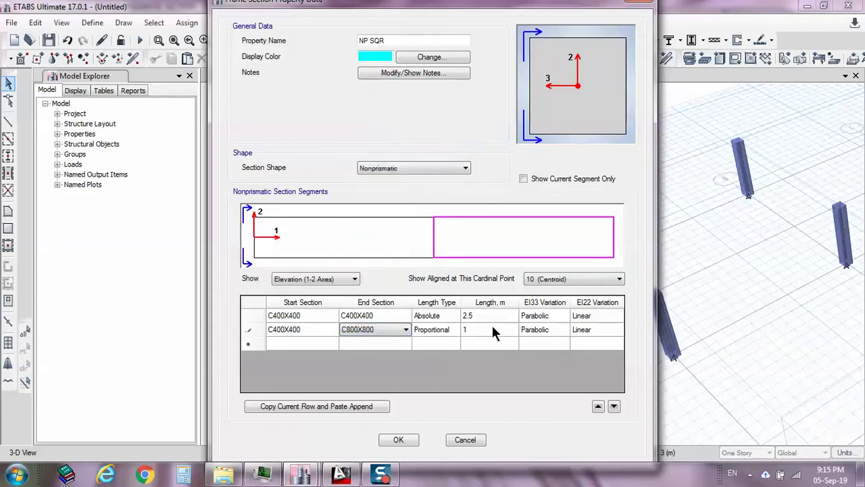
- Give the taper segment an absolute length of 0.5 m
{"action": "left_click", "coordinate": [491, 330]}
{"action": "type", "text": ".5"}
{"action": "left_click", "coordinate": [445, 329]}
{"action": "left_click", "coordinate": [446, 330]}
{"action": "left_click", "coordinate": [451, 330]}
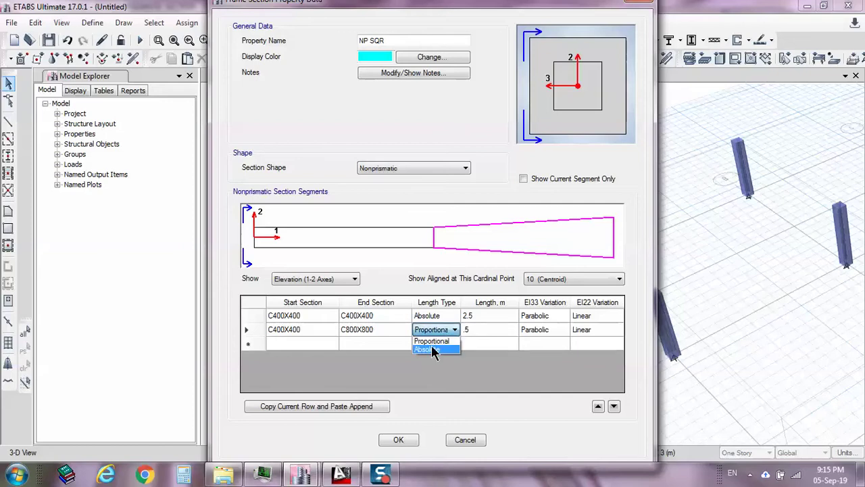
{"action": "left_click", "coordinate": [436, 348]}
{"action": "left_click", "coordinate": [515, 327]}
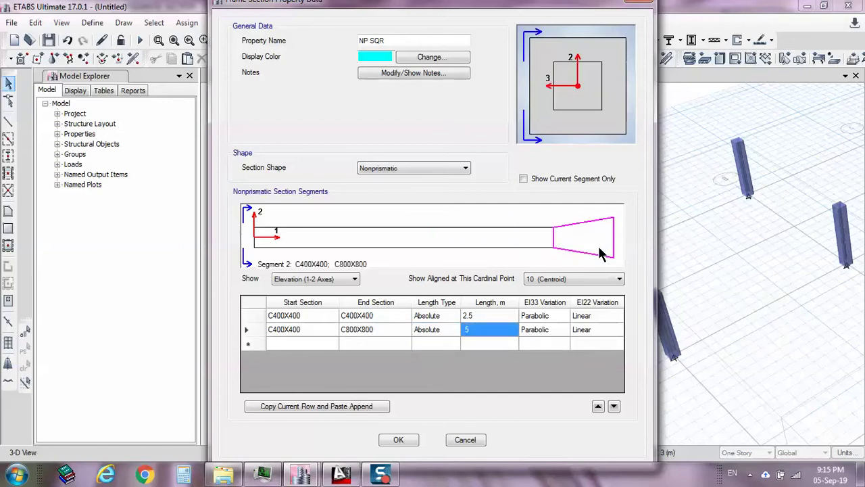
- Inspect the two segments in the section's taper preview diagram
{"action": "left_click", "coordinate": [492, 239]}
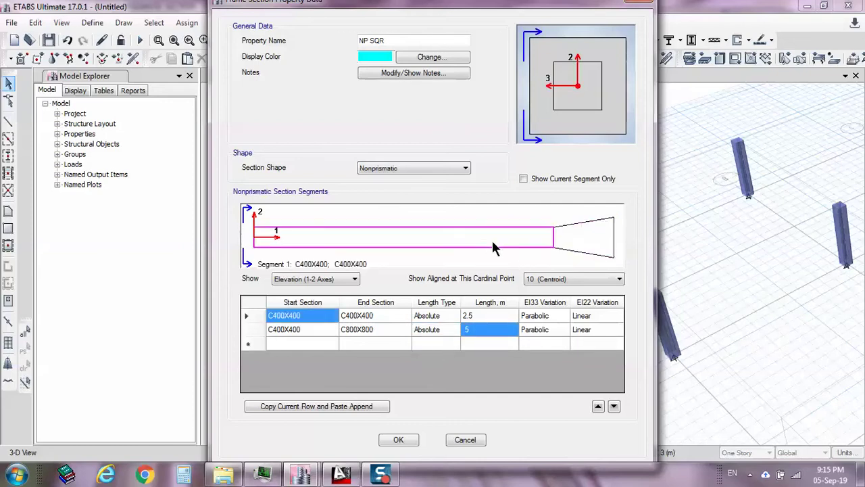
{"action": "left_click", "coordinate": [575, 244]}
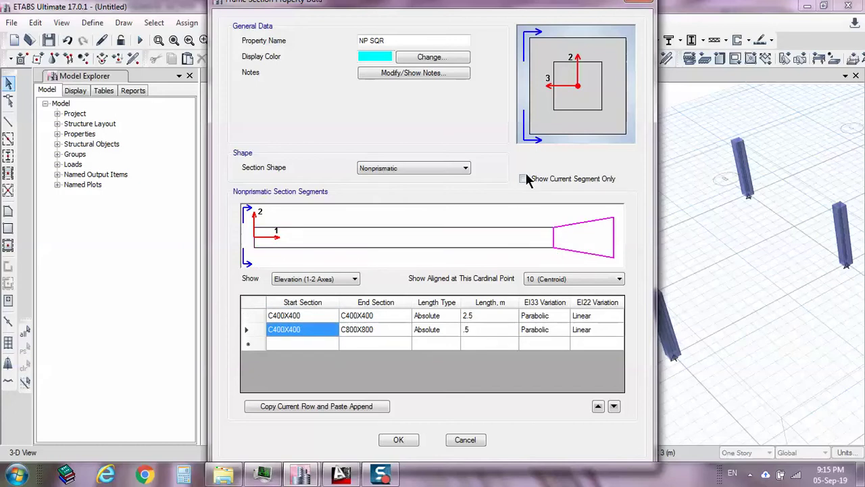
{"action": "left_click", "coordinate": [519, 242]}
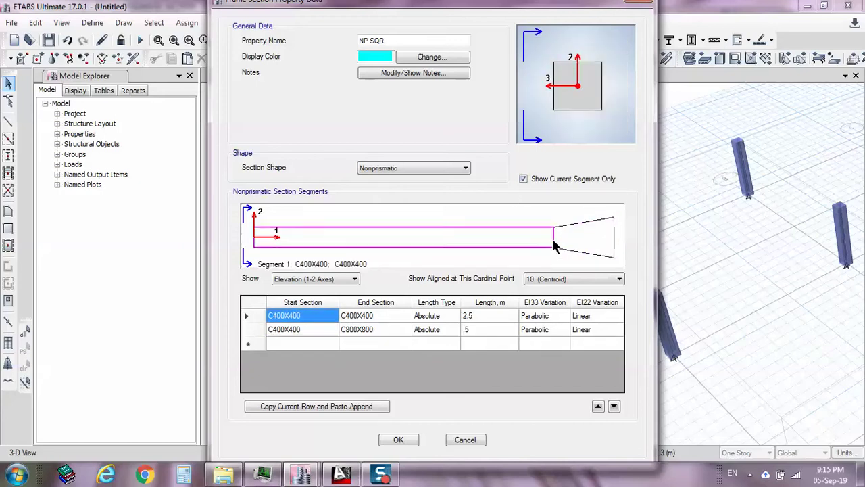
{"action": "left_click", "coordinate": [580, 251]}
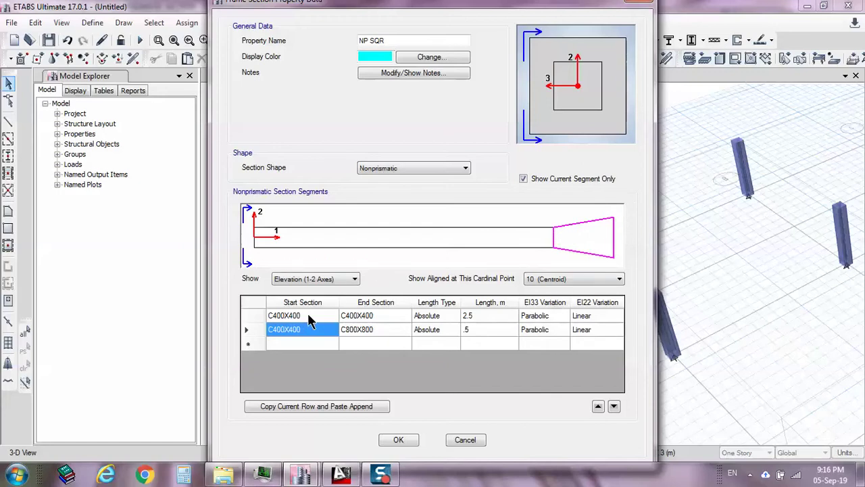
- Set the first NP SQR segment's EI33 variation to Linear
{"action": "left_click", "coordinate": [365, 315]}
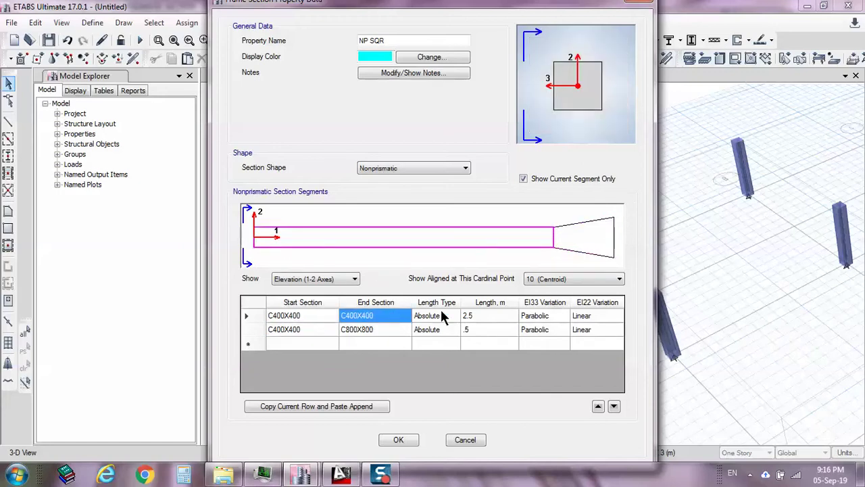
{"action": "left_click", "coordinate": [564, 313]}
{"action": "left_click", "coordinate": [562, 318]}
{"action": "left_click", "coordinate": [554, 319]}
{"action": "left_click", "coordinate": [546, 327]}
- Set the taper's EI33 and EI22 variations to Cubic and save the section
{"action": "left_click", "coordinate": [546, 330]}
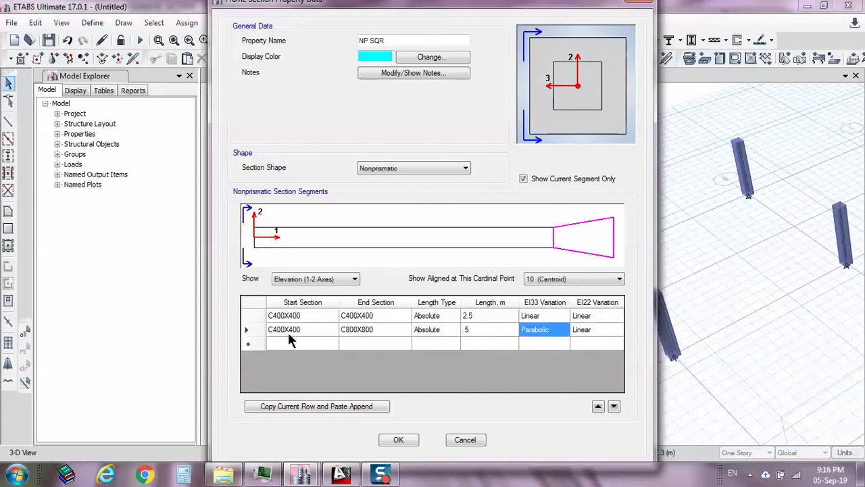
{"action": "left_click", "coordinate": [547, 329]}
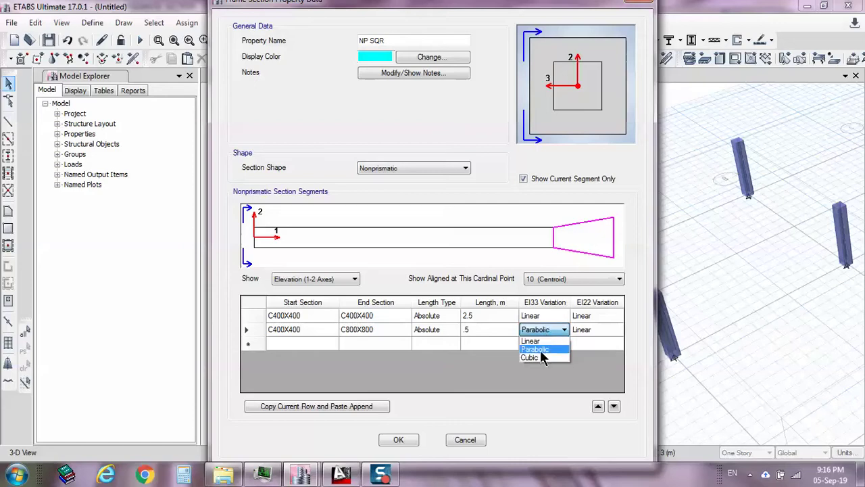
{"action": "left_click", "coordinate": [540, 358]}
{"action": "left_click", "coordinate": [605, 334]}
{"action": "left_click", "coordinate": [605, 335]}
{"action": "left_click", "coordinate": [604, 332]}
{"action": "left_click", "coordinate": [586, 359]}
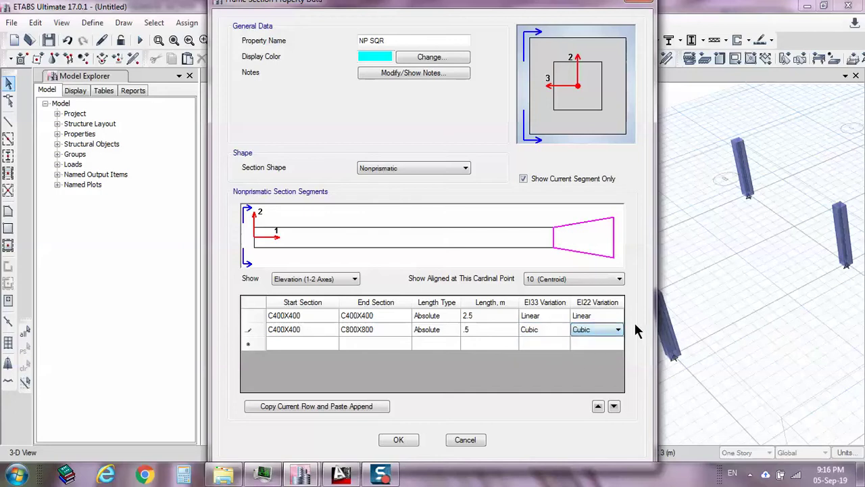
{"action": "left_click", "coordinate": [555, 333]}
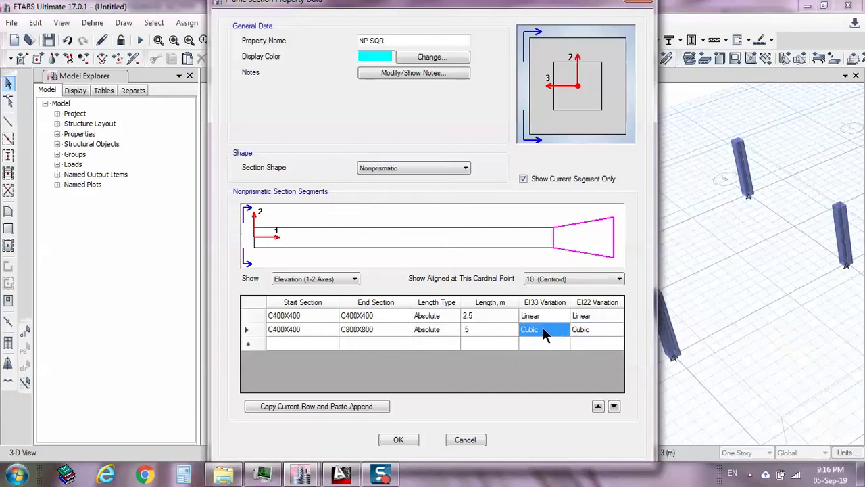
{"action": "left_click", "coordinate": [547, 334]}
{"action": "left_click", "coordinate": [556, 335]}
{"action": "left_click", "coordinate": [565, 336]}
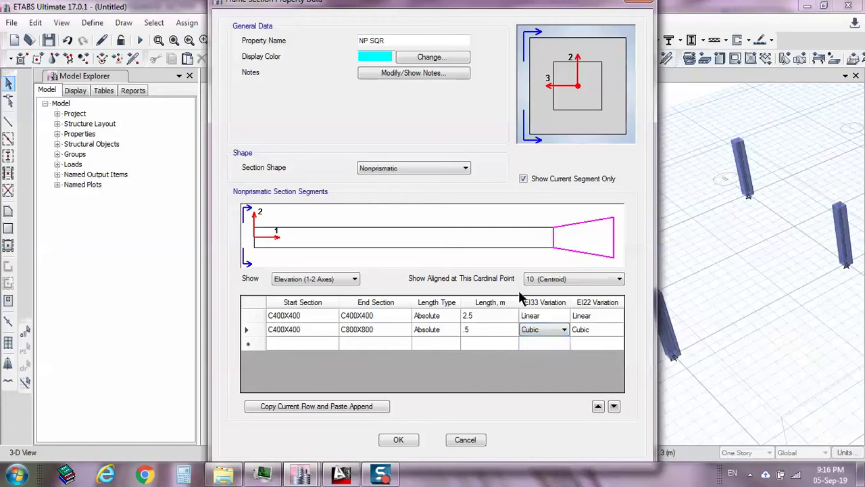
{"action": "left_click", "coordinate": [398, 440]}
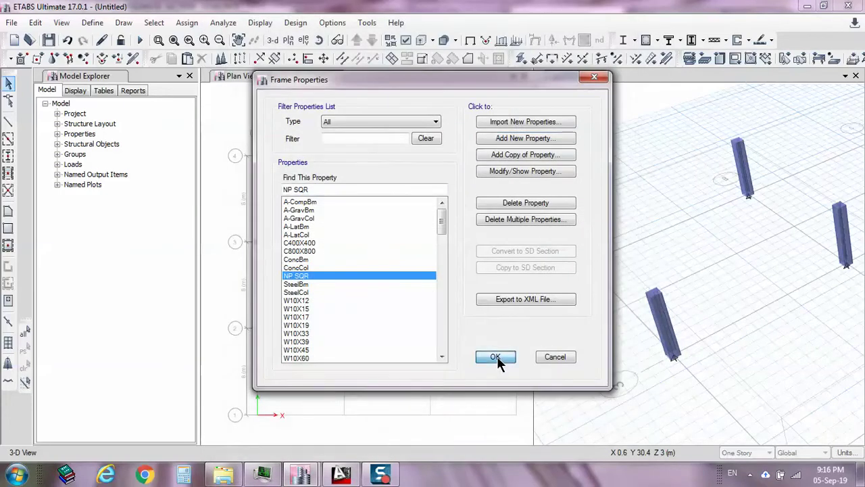
- Assign the NP SQR section to the column at grid B4, flaring its top
{"action": "left_click", "coordinate": [497, 356]}
{"action": "left_click", "coordinate": [346, 151]}
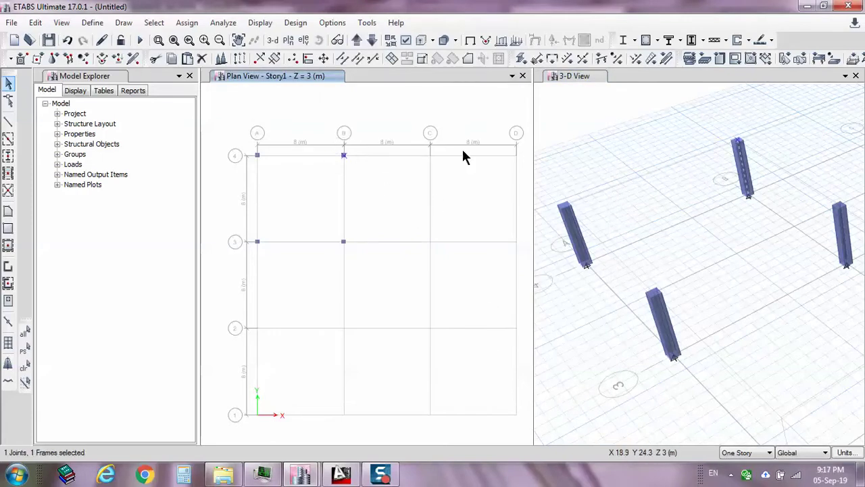
{"action": "left_click", "coordinate": [522, 58]}
{"action": "left_click", "coordinate": [370, 243]}
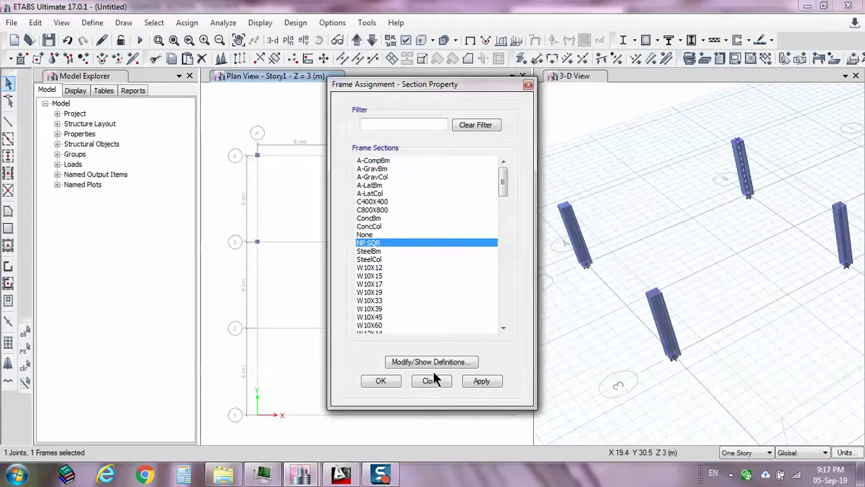
{"action": "left_click", "coordinate": [486, 379]}
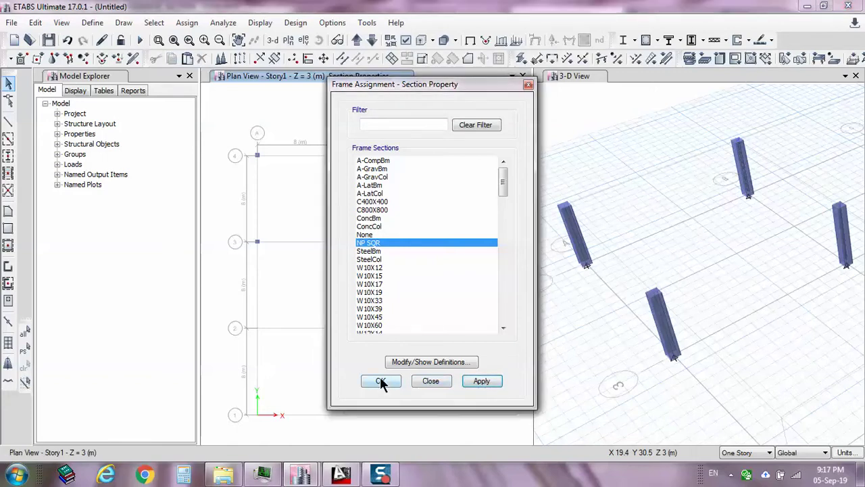
{"action": "left_click", "coordinate": [382, 380]}
{"action": "left_click", "coordinate": [653, 128]}
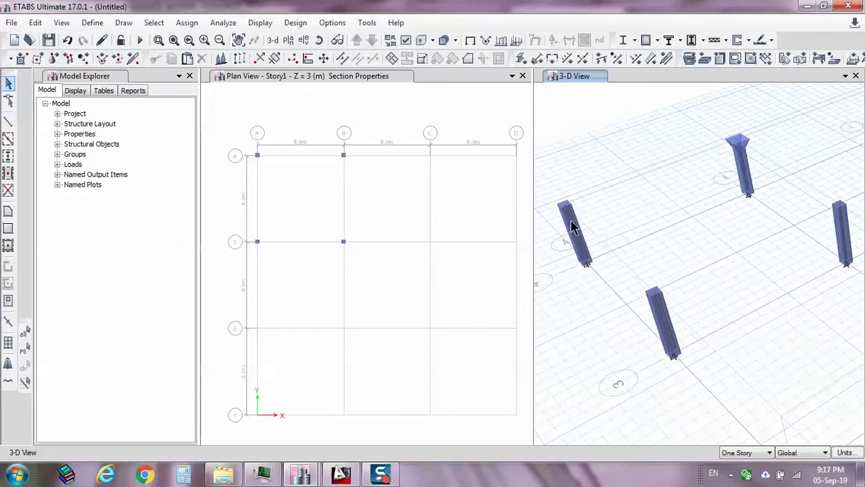
- Add a concrete circular frame section named C900
{"action": "left_click", "coordinate": [123, 22]}
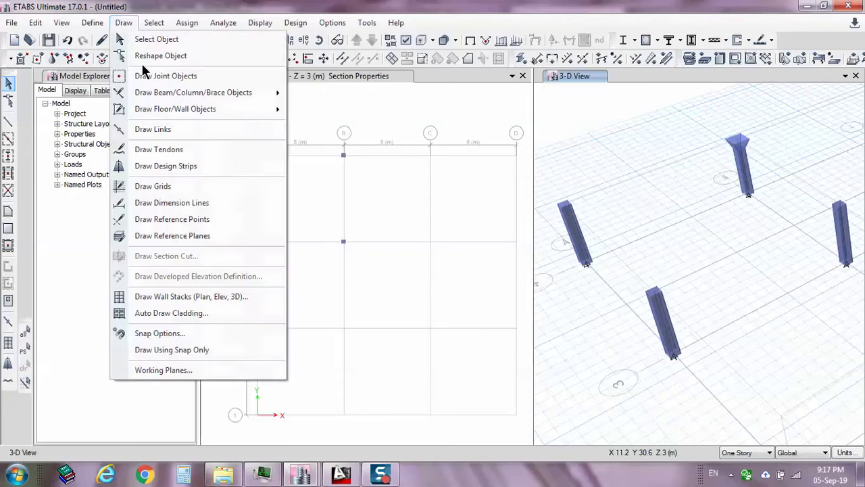
{"action": "mouse_move", "coordinate": [92, 23]}
{"action": "mouse_move", "coordinate": [185, 59]}
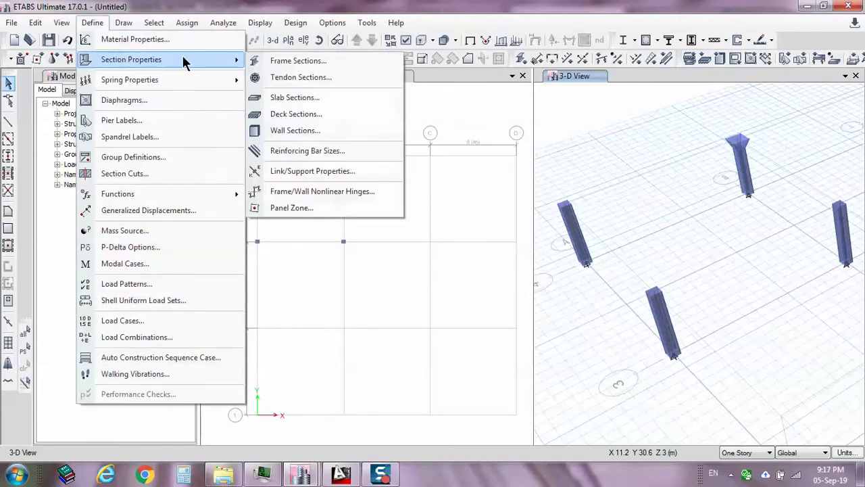
{"action": "left_click", "coordinate": [289, 62]}
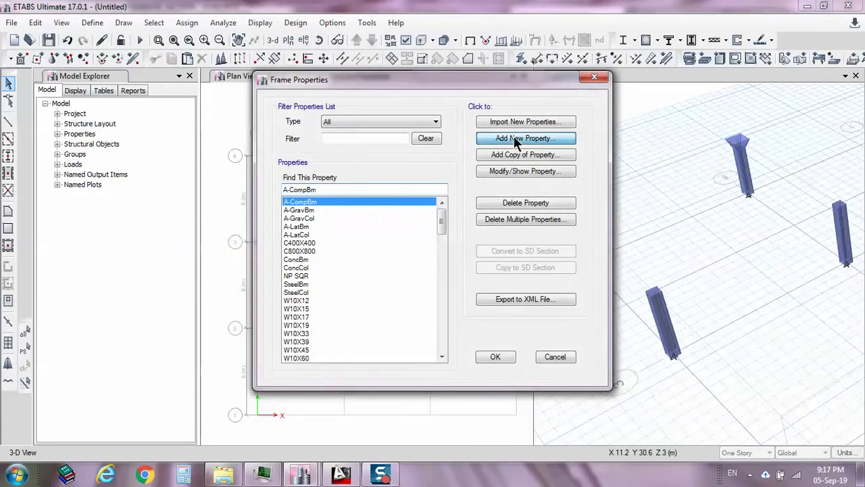
{"action": "left_click", "coordinate": [507, 139]}
{"action": "left_click", "coordinate": [282, 206]}
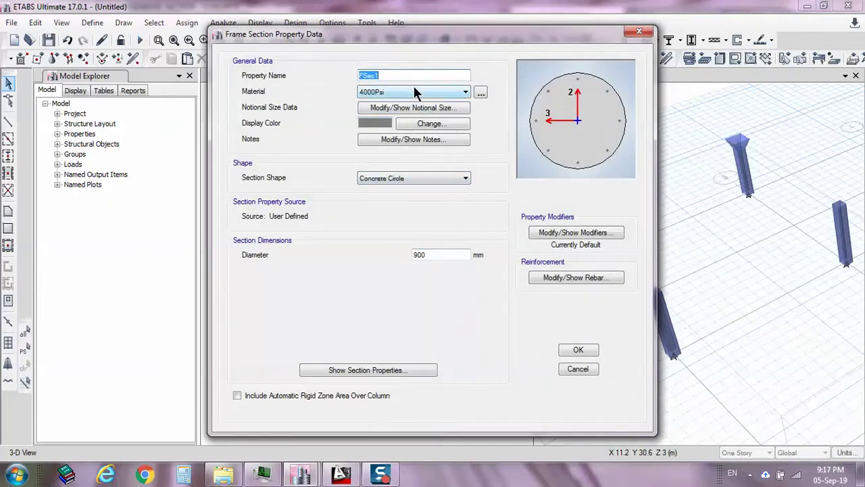
{"action": "type", "text": "C900"}
{"action": "left_click", "coordinate": [585, 351]}
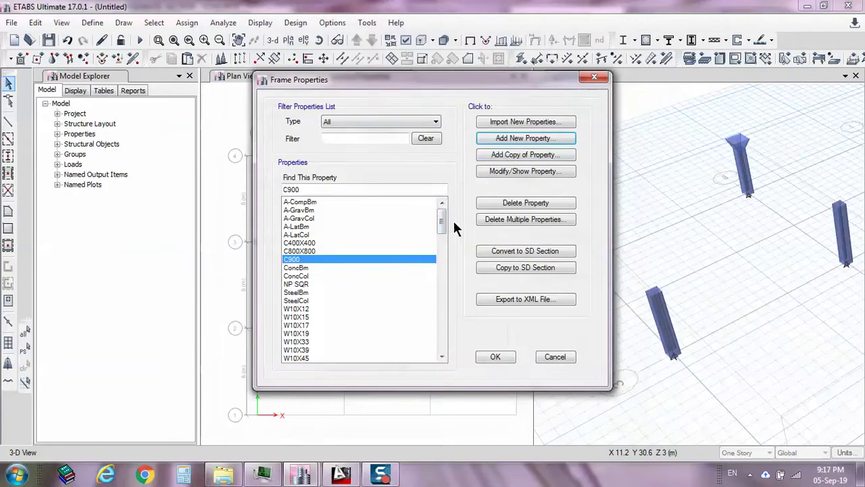
- Copy C900 into a new C400 section with a 400 mm diameter
{"action": "left_click", "coordinate": [516, 156]}
{"action": "type", "text": "C400"}
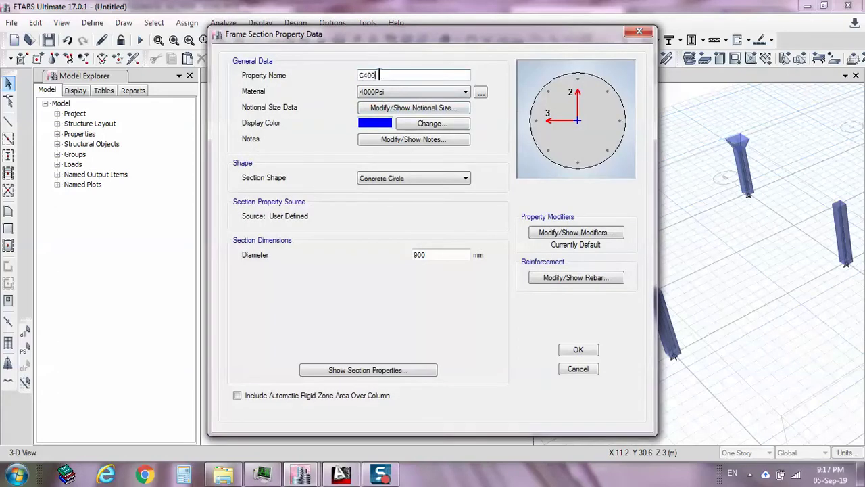
{"action": "double_click", "coordinate": [420, 255]}
{"action": "type", "text": "400"}
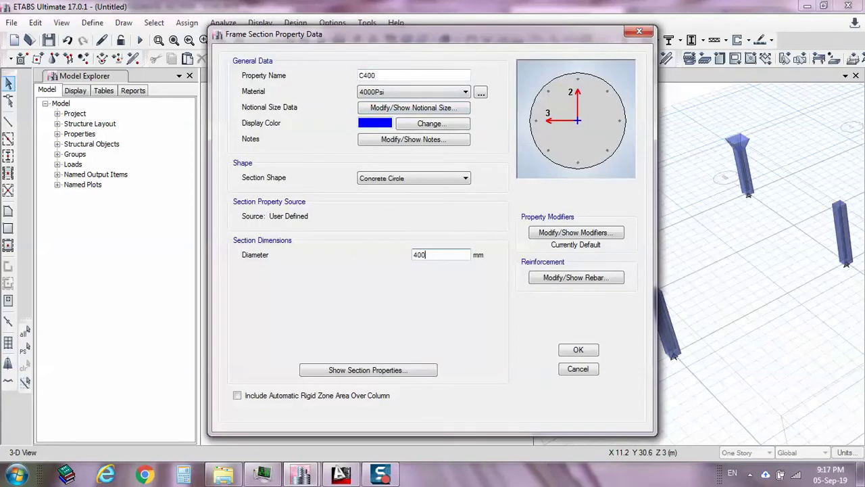
{"action": "left_click", "coordinate": [580, 350]}
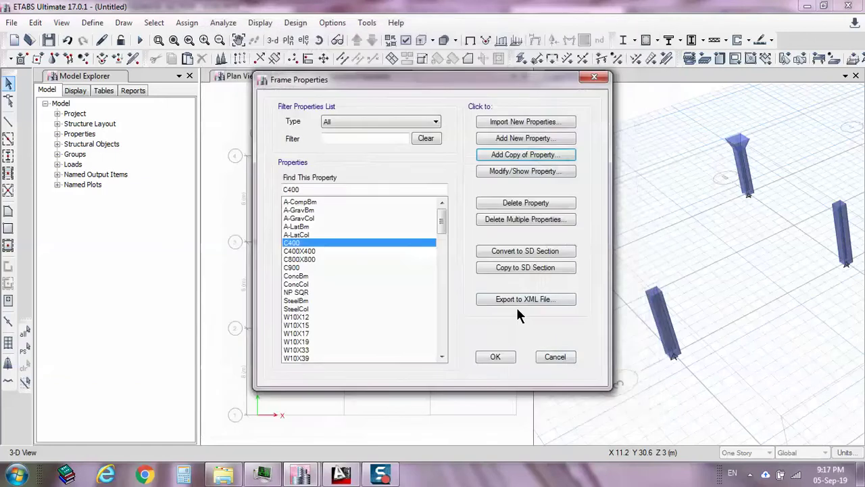
- Add a new frame section property with the Nonprismatic section shape
{"action": "left_click", "coordinate": [510, 138]}
{"action": "left_click", "coordinate": [466, 137]}
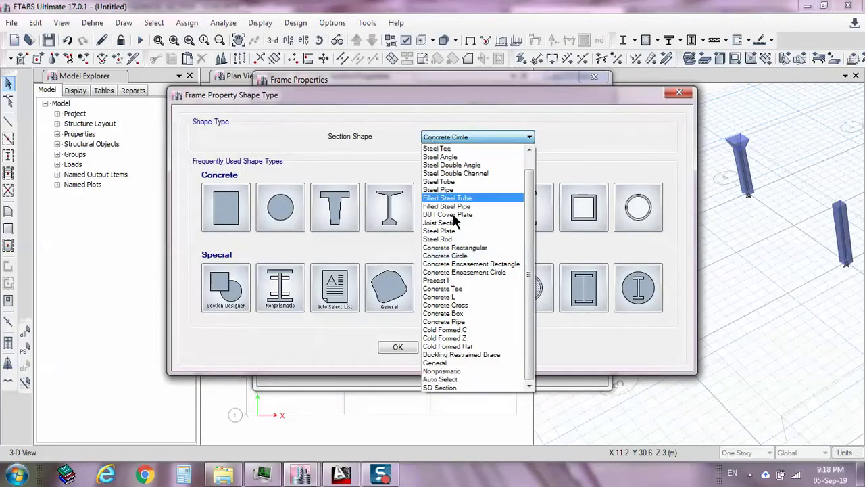
{"action": "left_click", "coordinate": [451, 371]}
{"action": "left_click", "coordinate": [406, 348]}
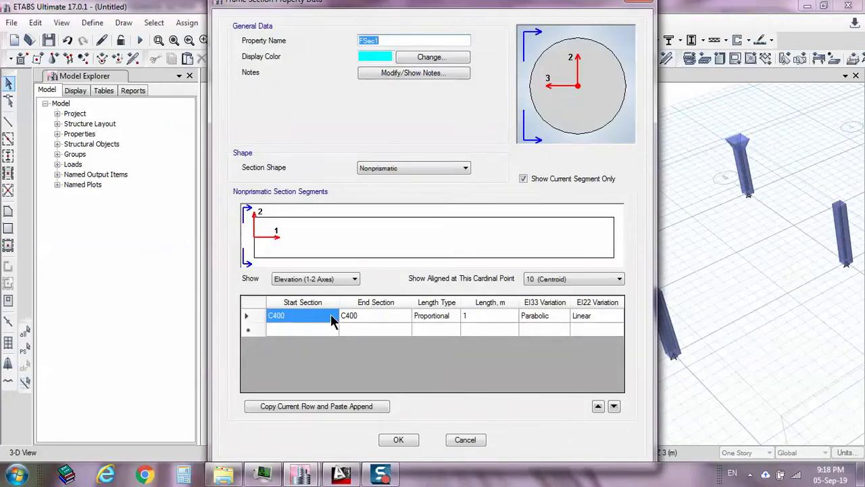
- Give the first C400 segment a proportional length of 0.75
{"action": "left_click", "coordinate": [448, 317]}
{"action": "left_click", "coordinate": [446, 324]}
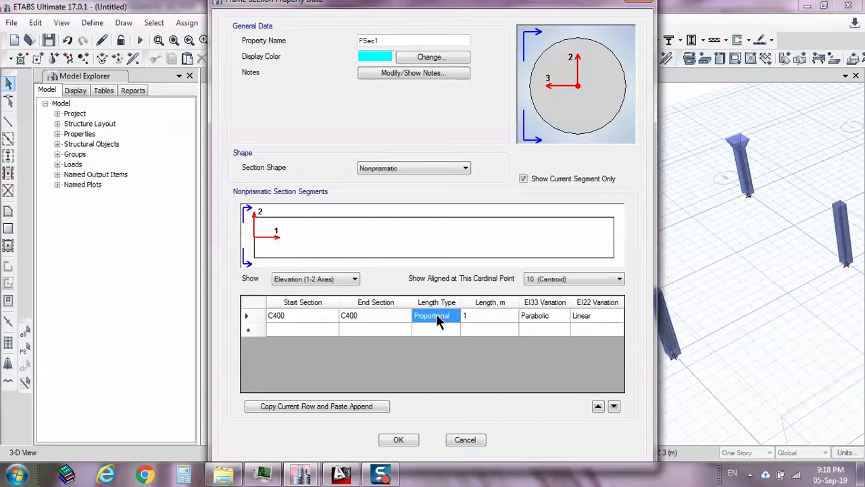
{"action": "left_click", "coordinate": [476, 316]}
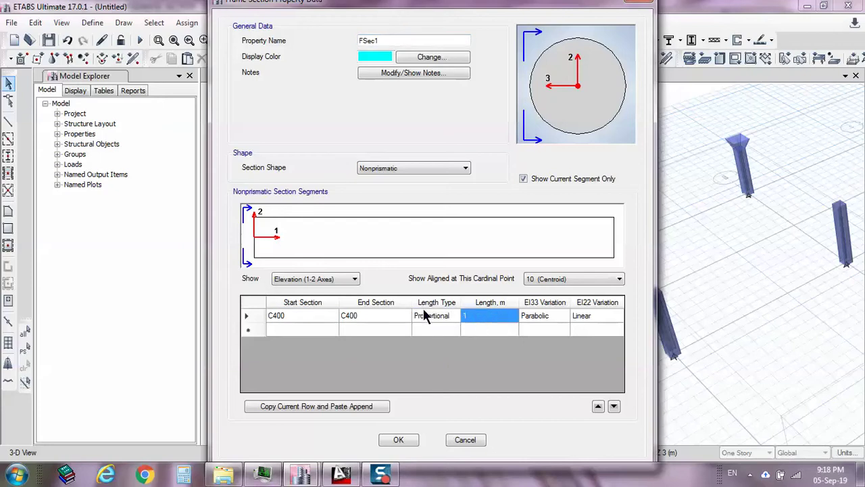
{"action": "left_click", "coordinate": [436, 319]}
{"action": "left_click", "coordinate": [472, 317]}
{"action": "type", "text": ".7"}
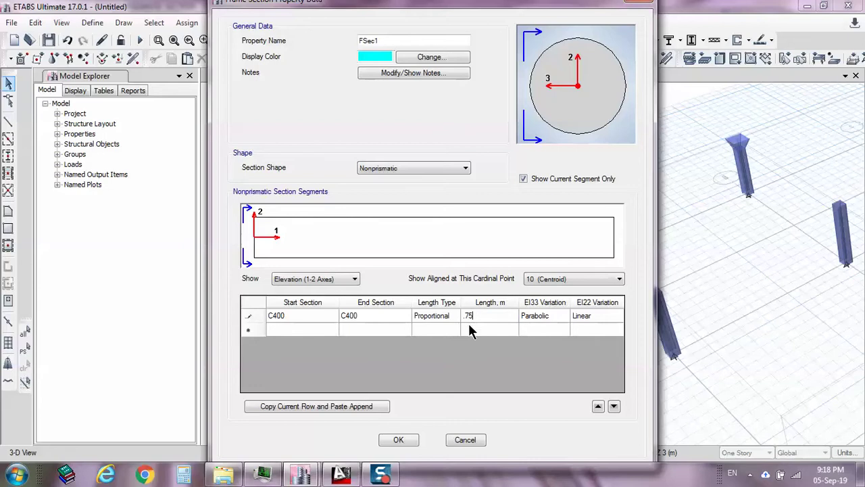
{"action": "type", "text": "5"}
{"action": "left_click", "coordinate": [298, 321]}
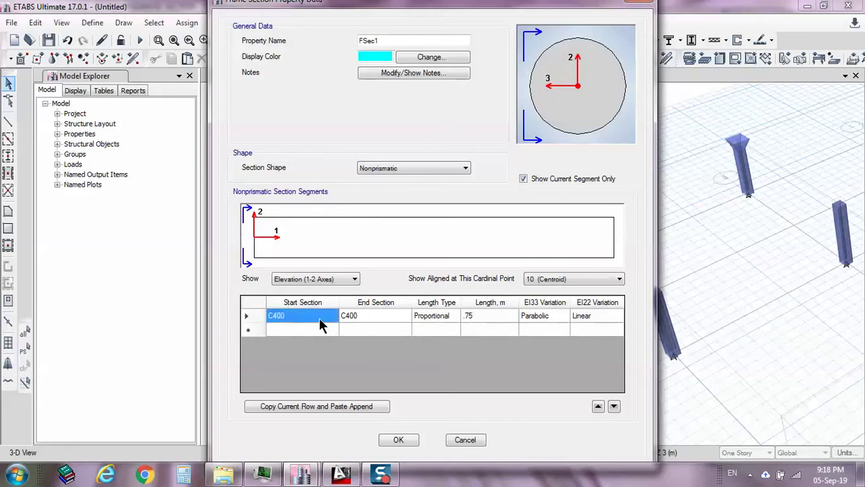
- Add a second segment row with C900 chosen as its start and end sections
{"action": "left_click", "coordinate": [327, 333]}
{"action": "left_click", "coordinate": [313, 323]}
{"action": "left_click", "coordinate": [319, 330]}
{"action": "left_click", "coordinate": [331, 329]}
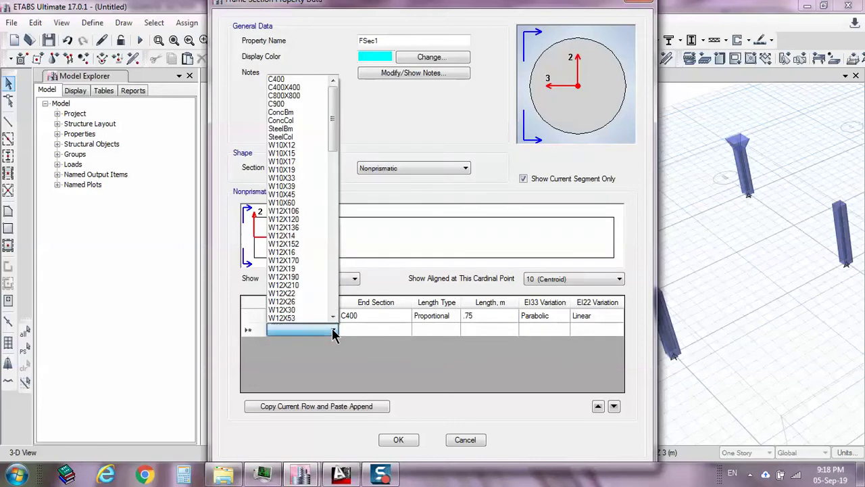
{"action": "key", "text": "Down"}
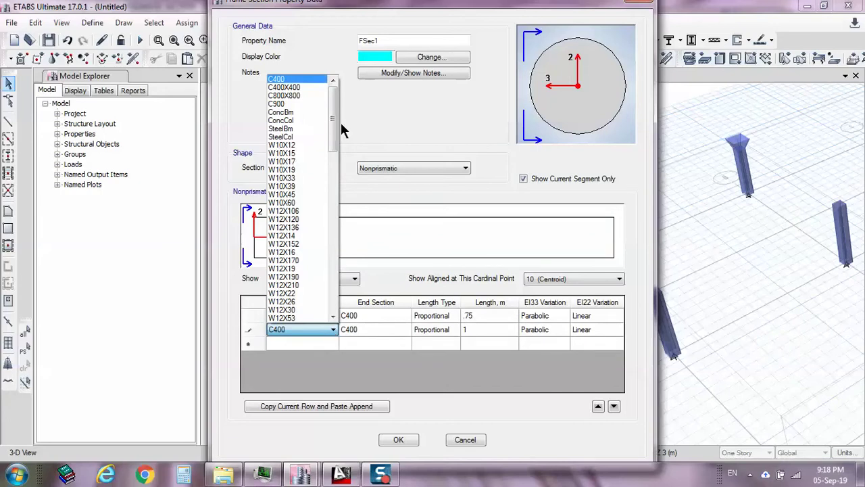
{"action": "left_click", "coordinate": [282, 104]}
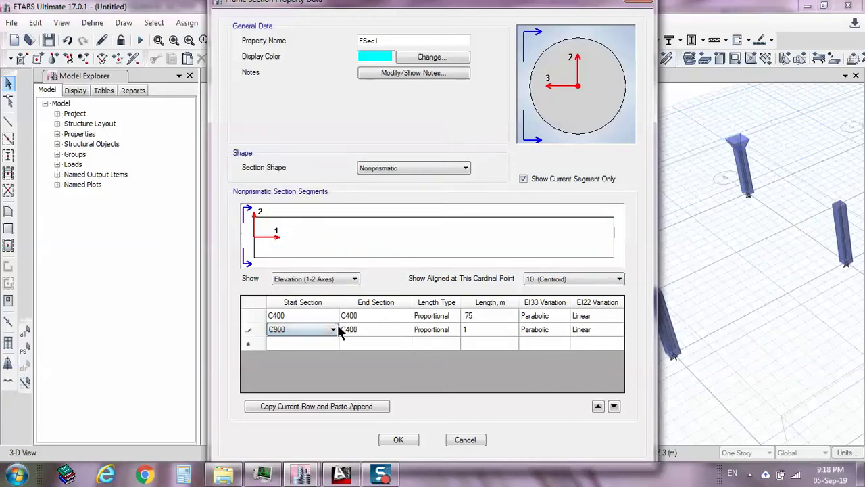
{"action": "left_click", "coordinate": [351, 329]}
{"action": "left_click", "coordinate": [365, 331]}
{"action": "left_click", "coordinate": [369, 332]}
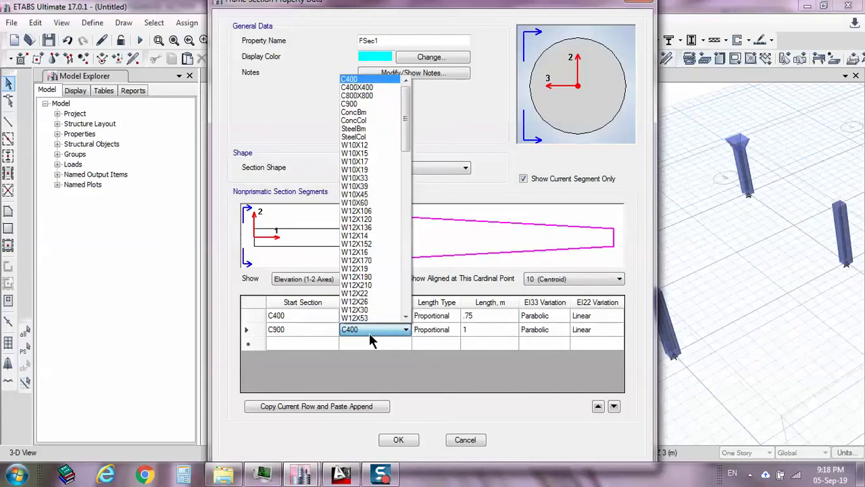
{"action": "left_click", "coordinate": [350, 103]}
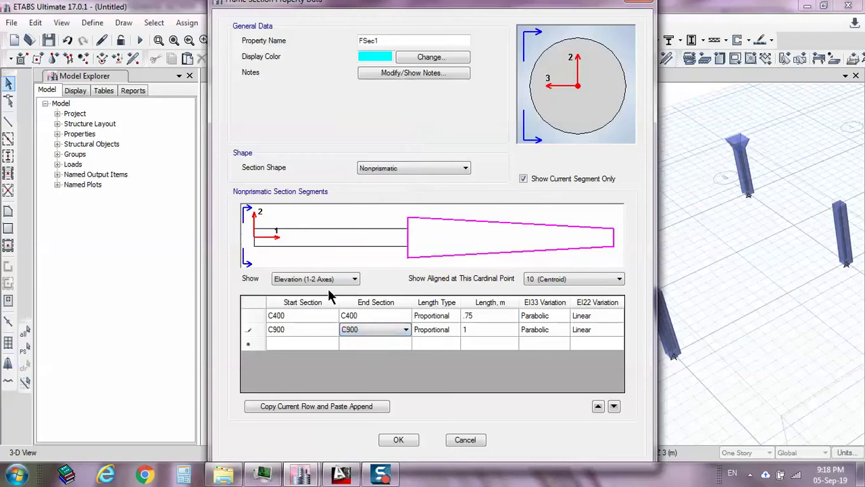
- Change the second segment's start section back to C400 and set its length to 0.25
{"action": "left_click", "coordinate": [311, 332]}
{"action": "left_click", "coordinate": [312, 330]}
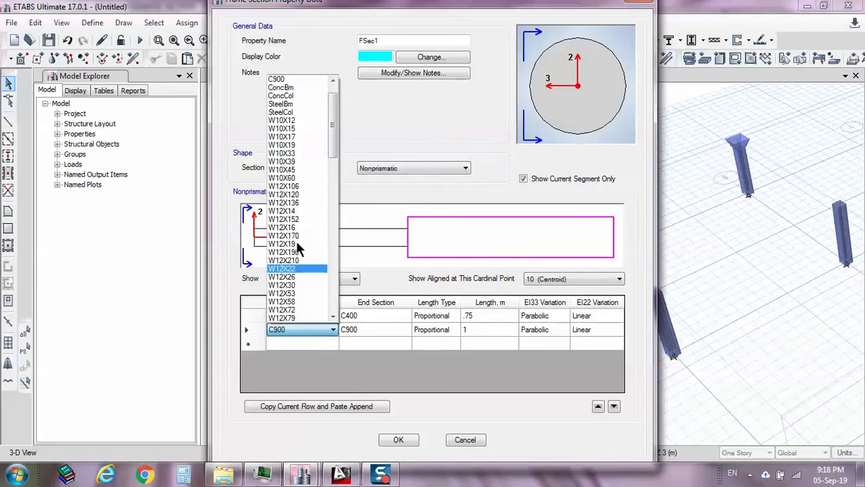
{"action": "scroll", "coordinate": [299, 86], "scroll_direction": "up", "scroll_amount": 3}
{"action": "left_click", "coordinate": [282, 84]}
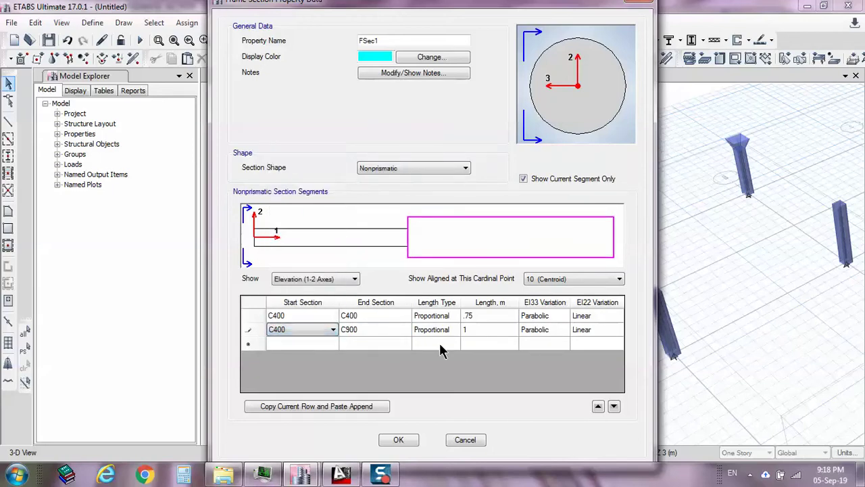
{"action": "left_click", "coordinate": [497, 331]}
{"action": "left_click", "coordinate": [488, 330]}
{"action": "type", "text": ".25"}
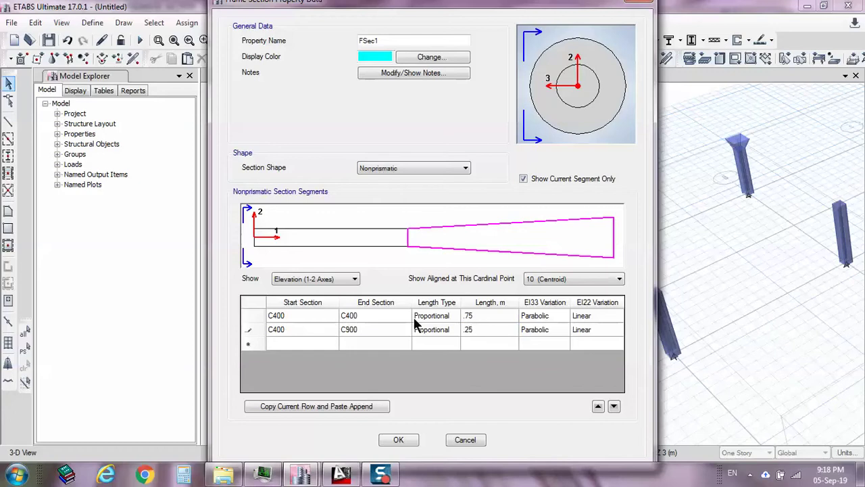
{"action": "left_click", "coordinate": [483, 317]}
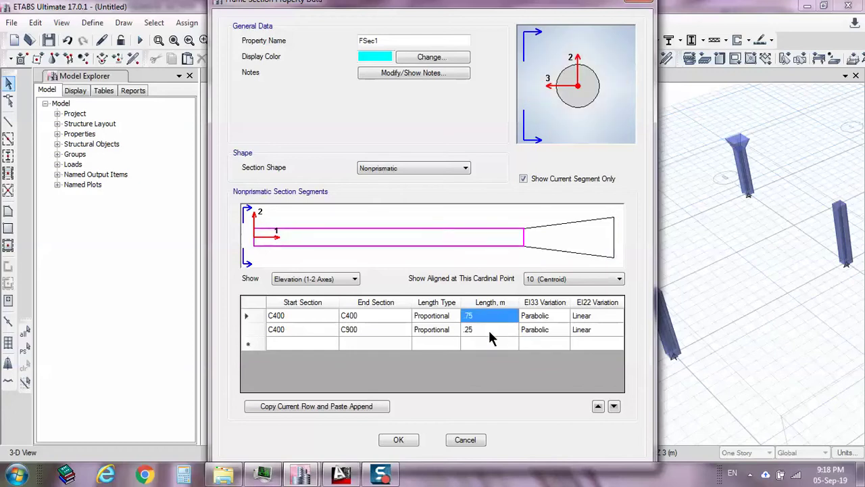
- Set EI33 Linear for the first segment, and EI33 and EI22 Cubic for the second
{"action": "left_click", "coordinate": [541, 318]}
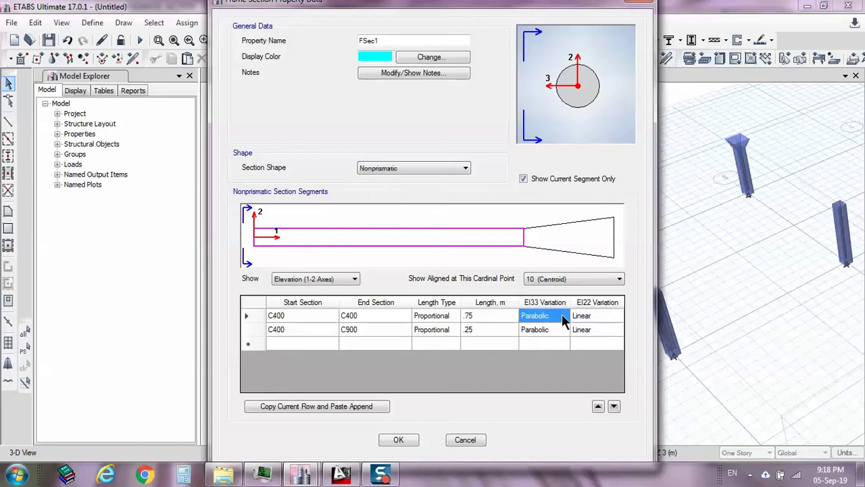
{"action": "left_click", "coordinate": [544, 319]}
{"action": "left_click", "coordinate": [564, 316]}
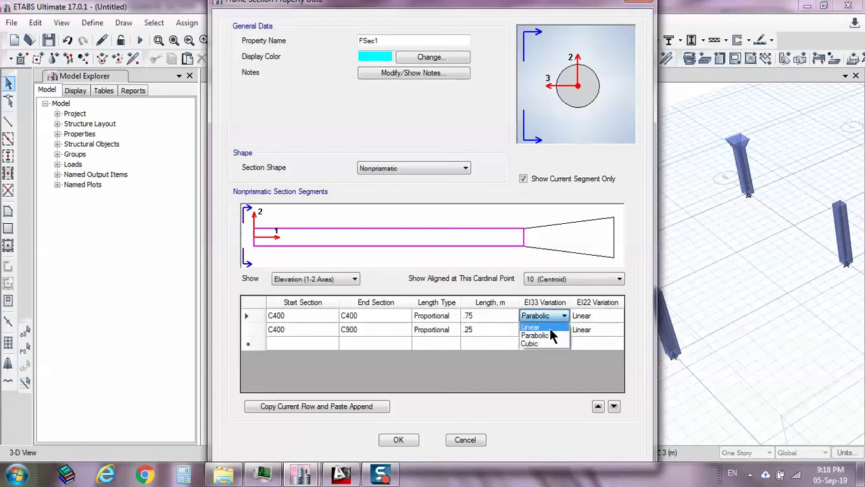
{"action": "left_click", "coordinate": [549, 328]}
{"action": "left_click", "coordinate": [546, 332]}
{"action": "left_click", "coordinate": [553, 331]}
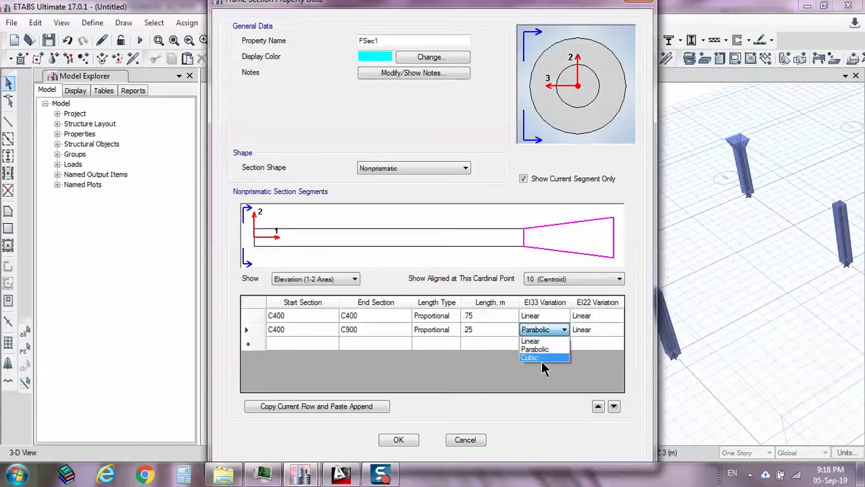
{"action": "left_click", "coordinate": [545, 363]}
{"action": "left_click", "coordinate": [588, 329]}
{"action": "left_click", "coordinate": [594, 331]}
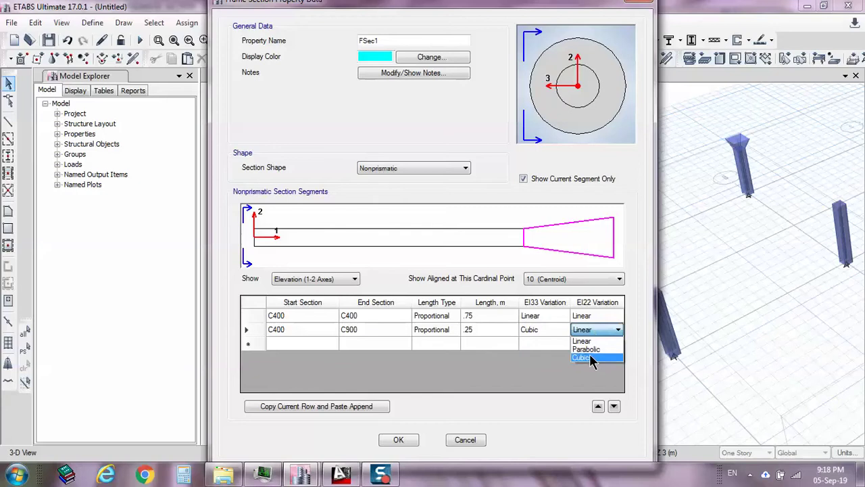
{"action": "left_click", "coordinate": [587, 356]}
- Confirm the nonprismatic section and rename it NP CIR
{"action": "left_click", "coordinate": [398, 440]}
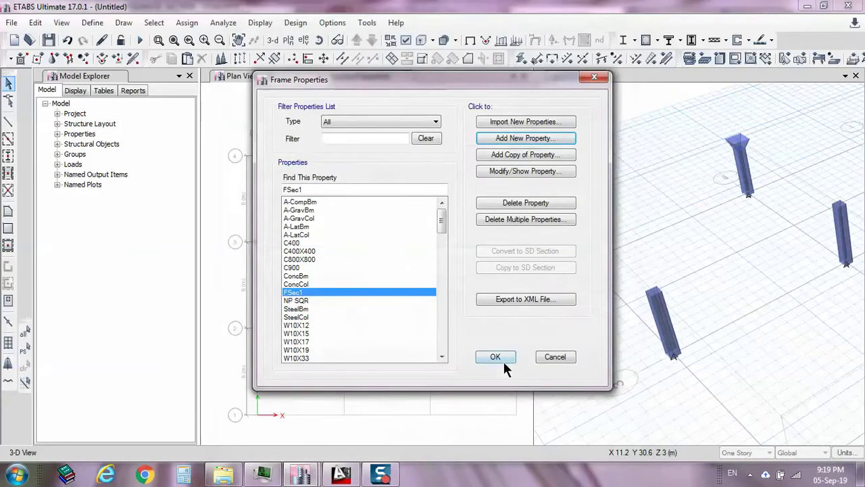
{"action": "left_click", "coordinate": [519, 172]}
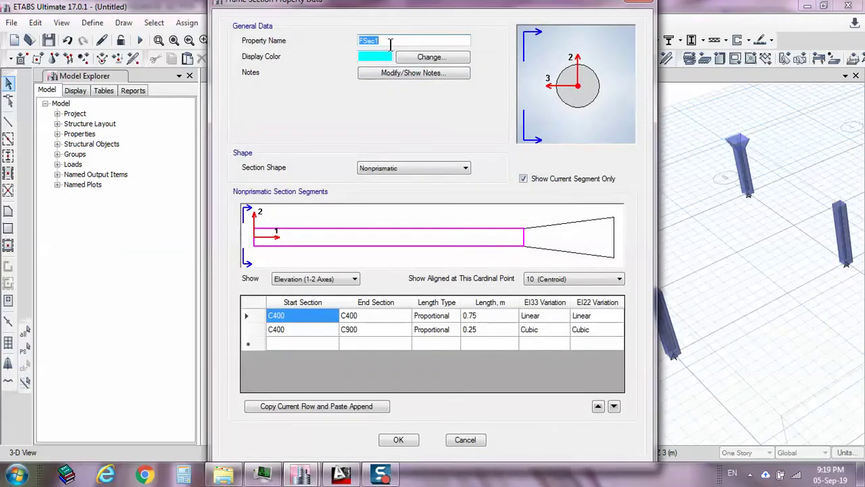
{"action": "type", "text": "NP CR"}
{"action": "key", "text": "BackSpace"}
{"action": "type", "text": "IRCL"}
{"action": "key", "text": "BackSpace"}
{"action": "key", "text": "BackSpace"}
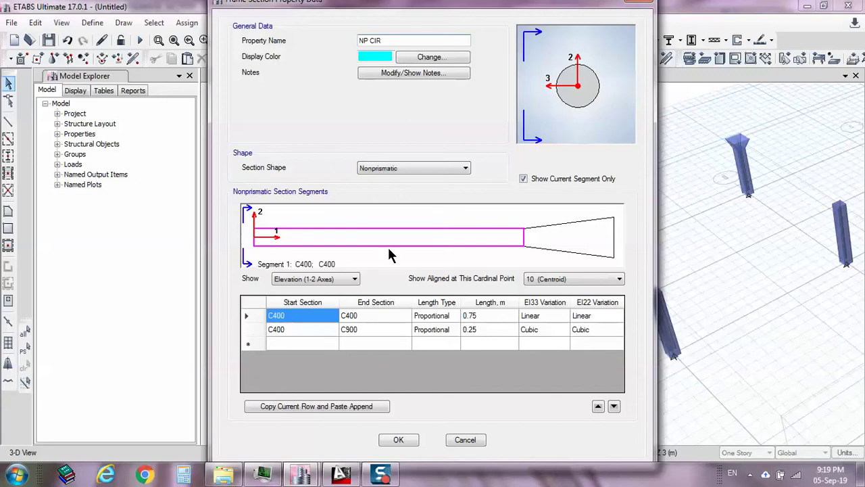
{"action": "key", "text": "Return"}
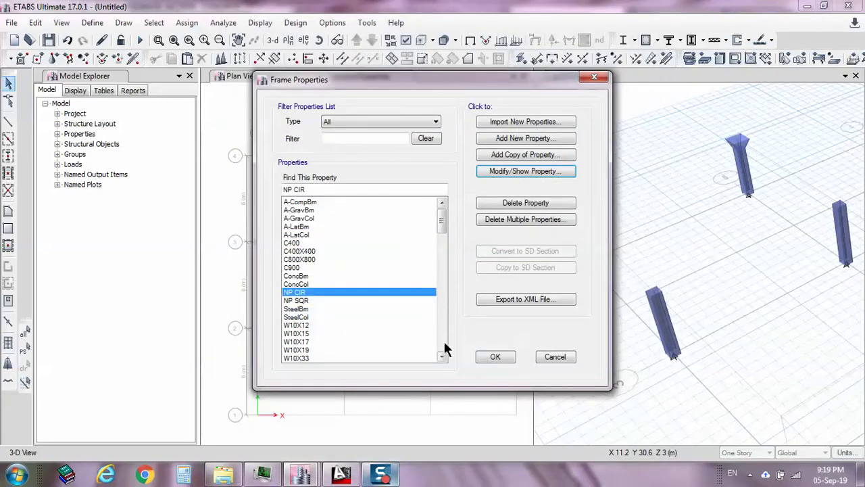
- Assign the NP CIR section to the column at grid A4, applying then closing
{"action": "left_click", "coordinate": [495, 357]}
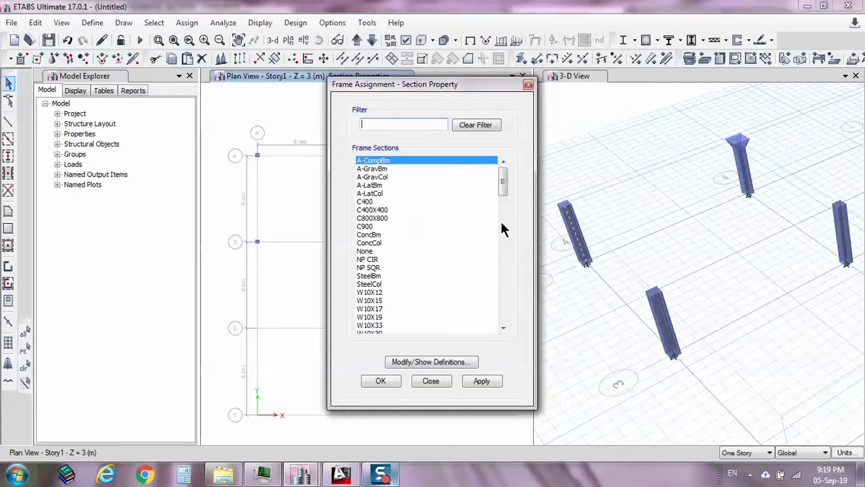
{"action": "left_click", "coordinate": [368, 260]}
{"action": "left_click", "coordinate": [482, 382]}
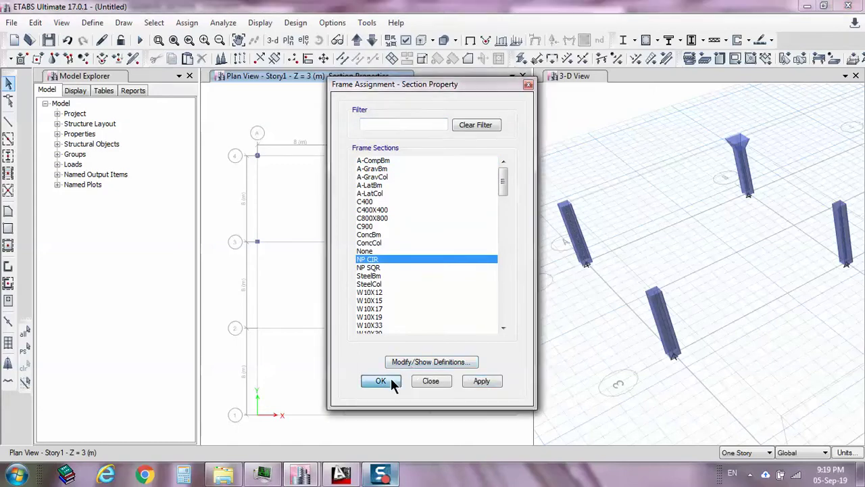
{"action": "left_click", "coordinate": [397, 381]}
{"action": "scroll", "coordinate": [622, 177], "scroll_direction": "up", "scroll_amount": 3}
{"action": "scroll", "coordinate": [619, 173], "scroll_direction": "down", "scroll_amount": 3}
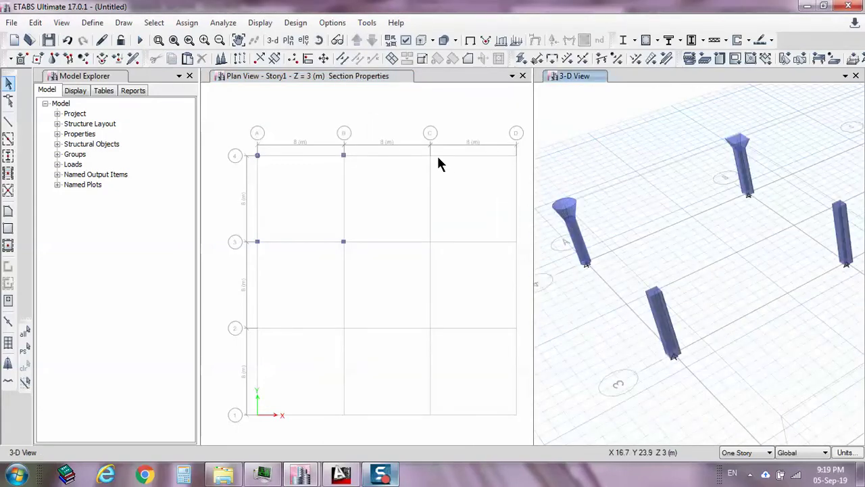
- Add a new concrete rectangular frame section with reinforcement designed as a beam
{"action": "left_click", "coordinate": [412, 126]}
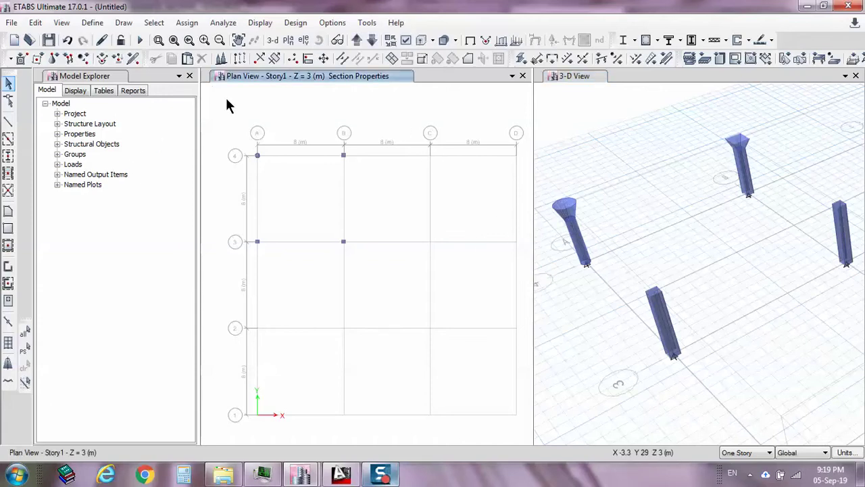
{"action": "left_click", "coordinate": [93, 23]}
{"action": "mouse_move", "coordinate": [118, 59]}
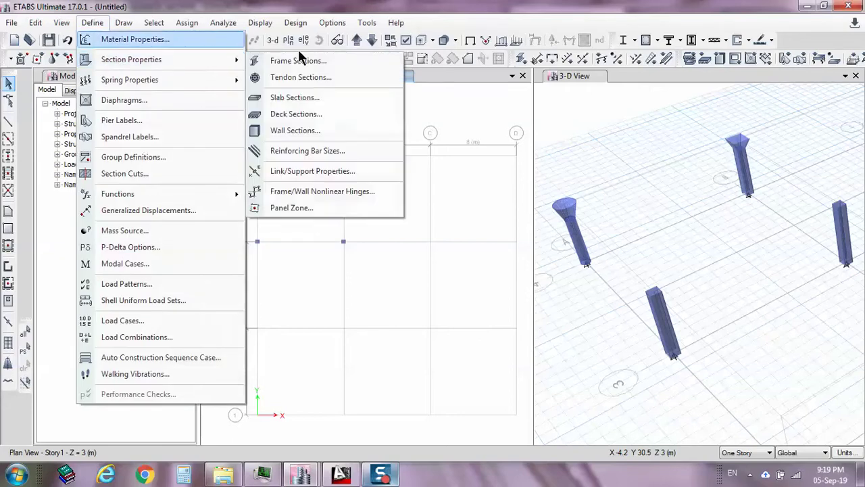
{"action": "left_click", "coordinate": [301, 62]}
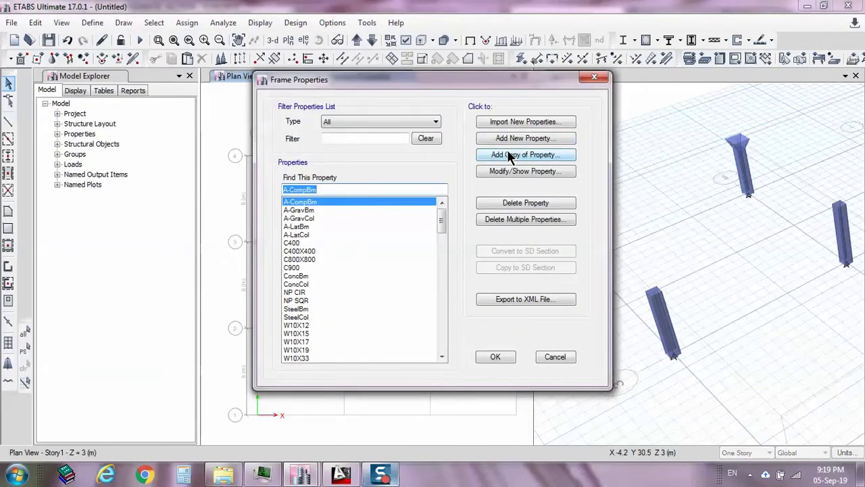
{"action": "left_click", "coordinate": [508, 138]}
{"action": "left_click", "coordinate": [216, 211]}
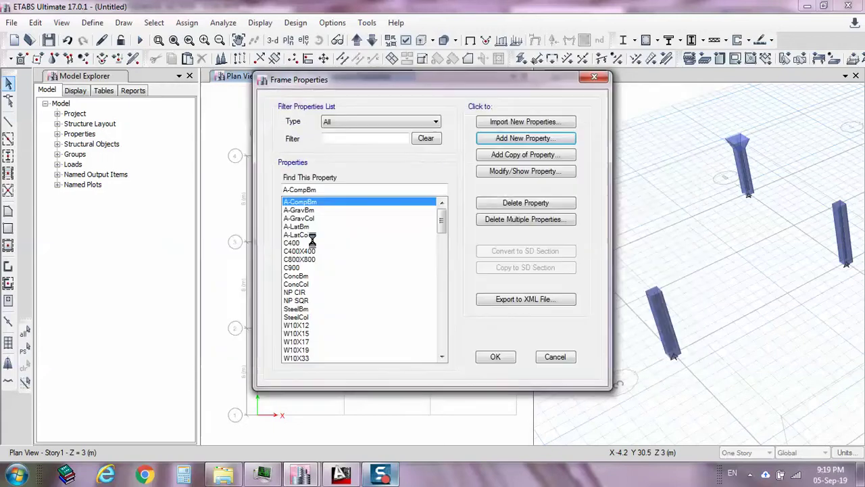
{"action": "left_click", "coordinate": [577, 278]}
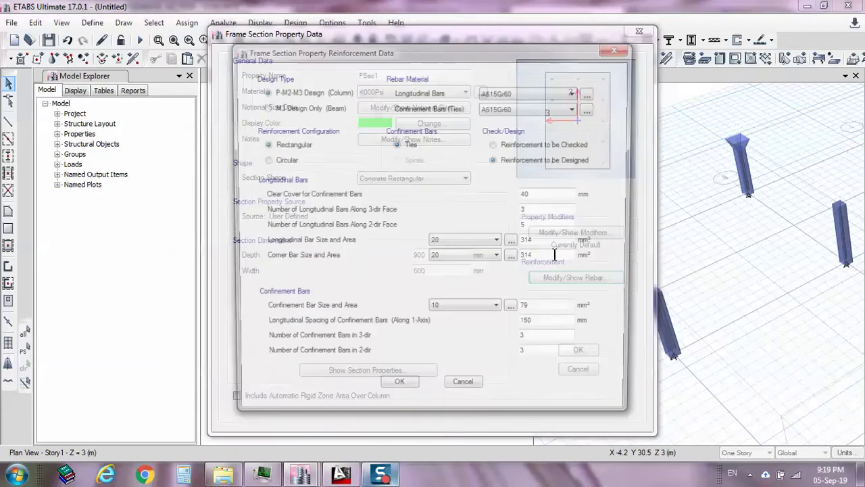
{"action": "left_click", "coordinate": [294, 107]}
{"action": "left_click", "coordinate": [398, 226]}
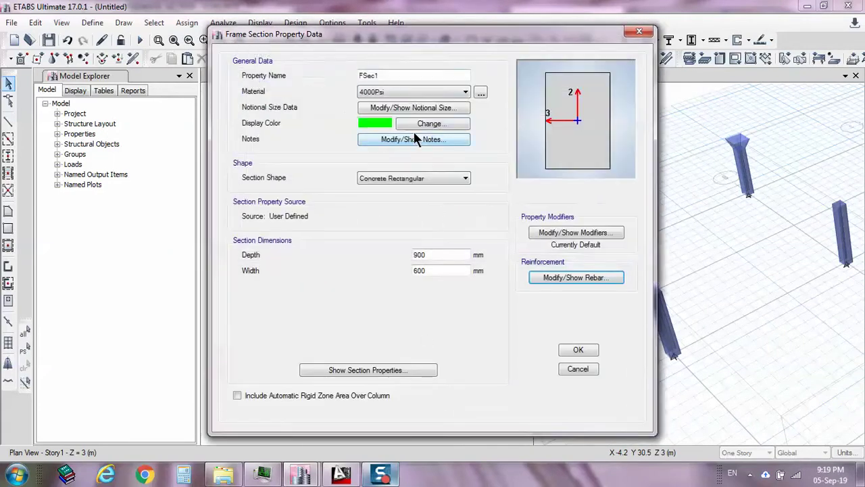
- Name the section B300X600 with depth 600 and width 300, and save it
{"action": "double_click", "coordinate": [369, 75]}
{"action": "type", "text": "B300X600"}
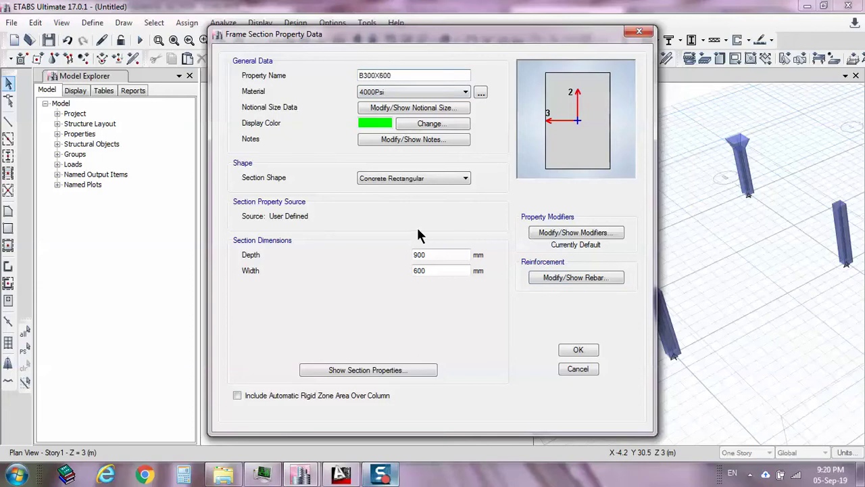
{"action": "left_click_drag", "start_coordinate": [436, 255], "coordinate": [350, 265]}
{"action": "type", "text": "600"}
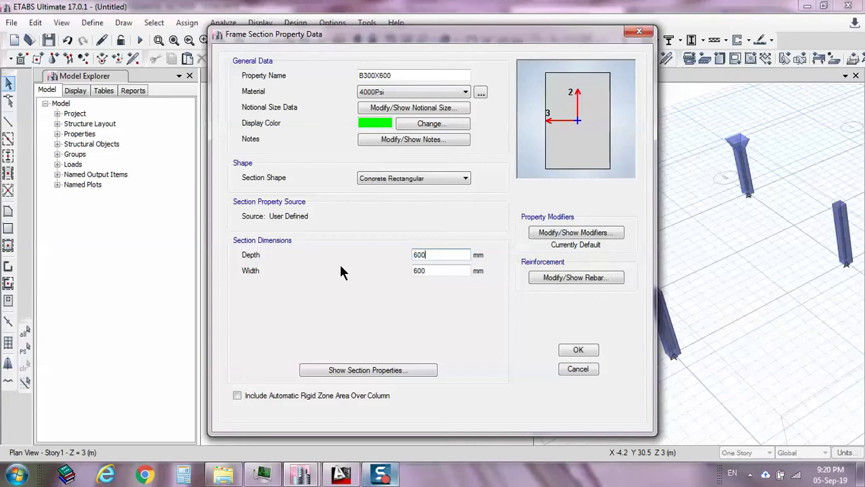
{"action": "left_click_drag", "start_coordinate": [427, 270], "coordinate": [352, 270]}
{"action": "type", "text": "300"}
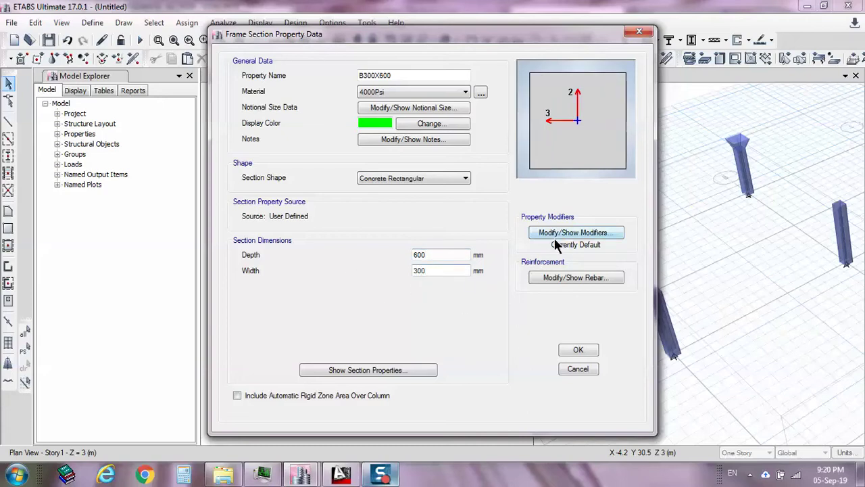
{"action": "left_click", "coordinate": [578, 349]}
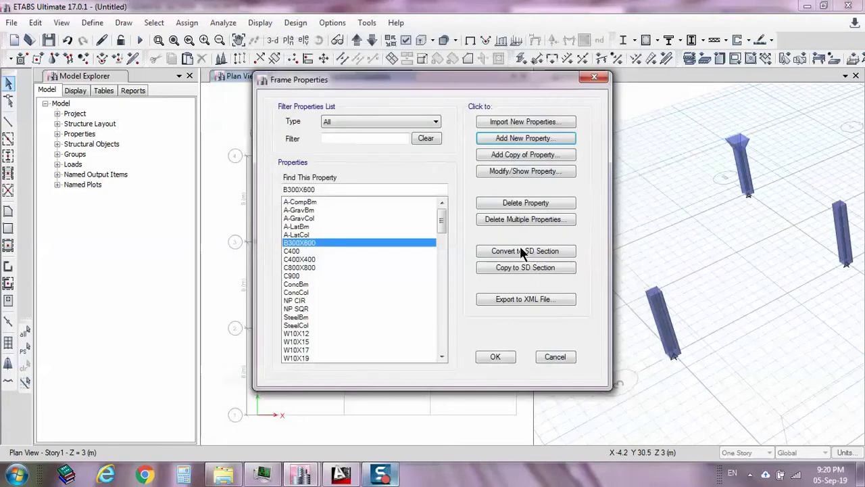
- Copy it as B300X1200 with depth 1200 and save
{"action": "left_click", "coordinate": [541, 160]}
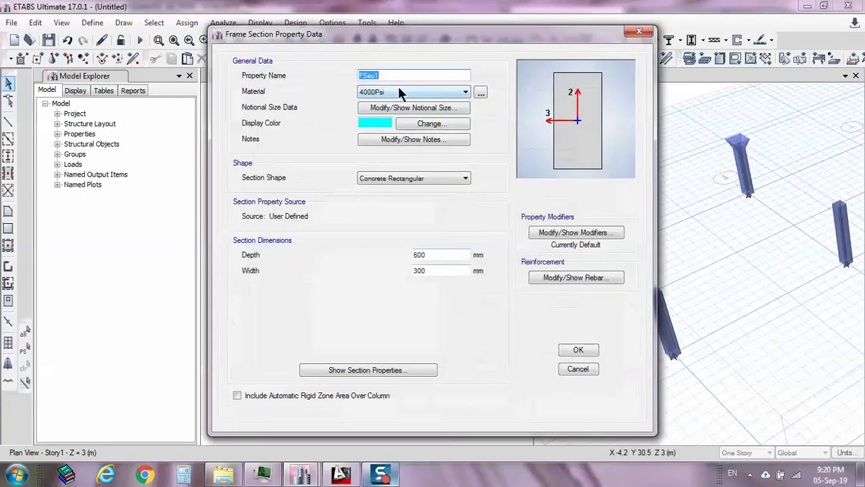
{"action": "type", "text": "B300X"}
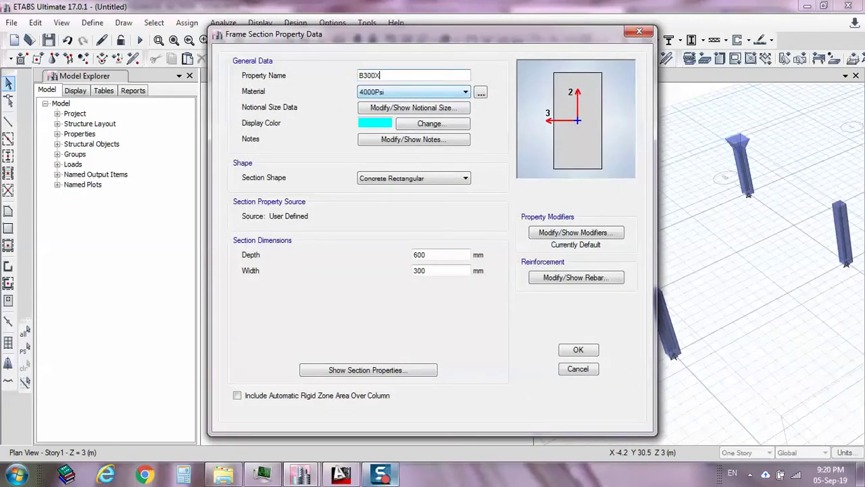
{"action": "type", "text": "12000"}
{"action": "left_click_drag", "start_coordinate": [435, 251], "coordinate": [394, 250]}
{"action": "type", "text": "1200"}
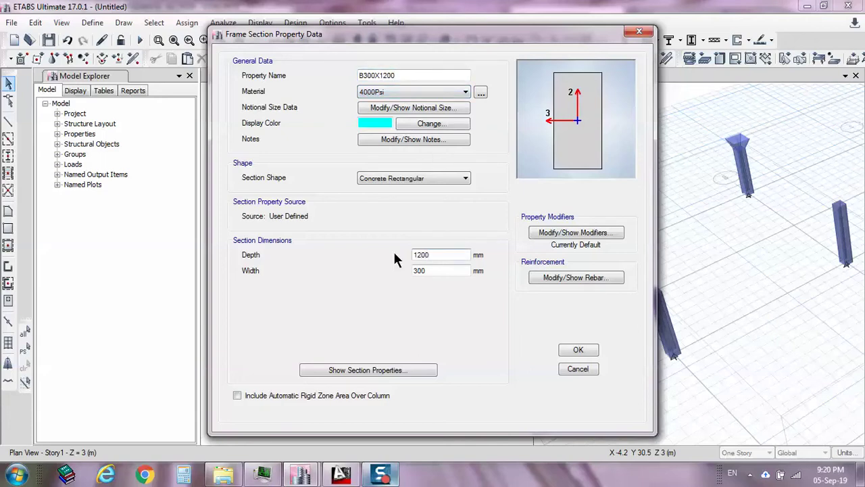
{"action": "left_click", "coordinate": [434, 270]}
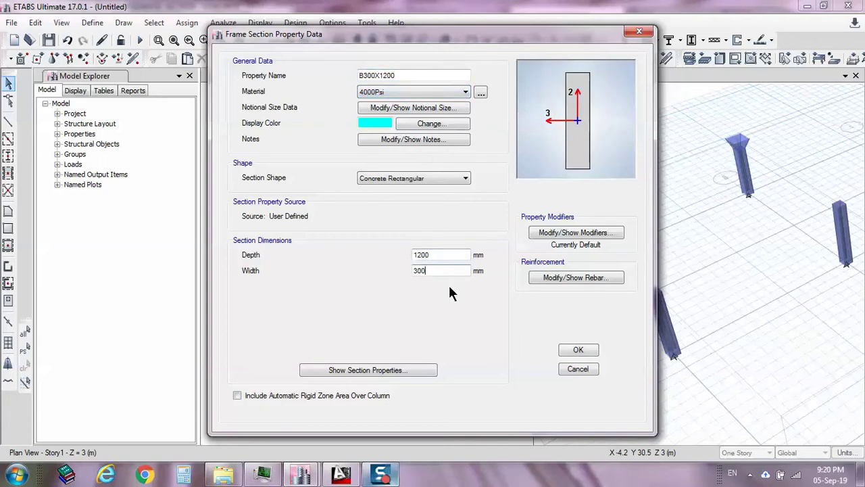
{"action": "left_click", "coordinate": [579, 350]}
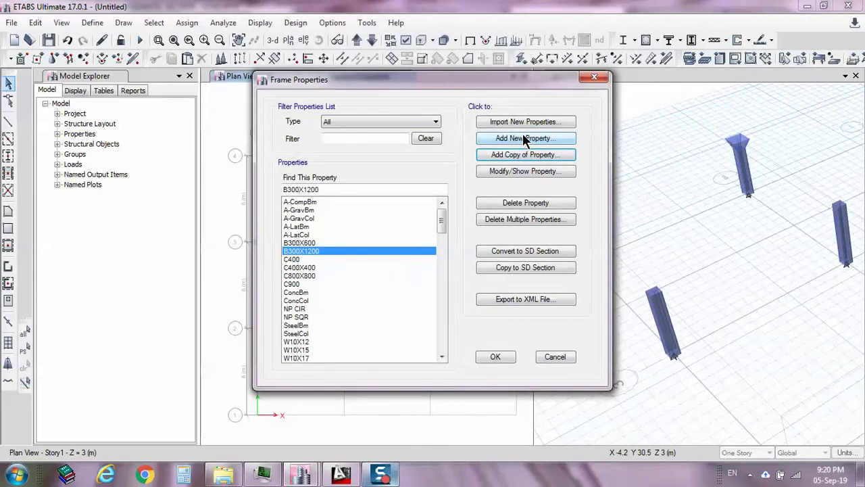
- Start another Nonprismatic frame section, then switch to the finished 05 NON PRIZMATIC SECTION model
{"action": "left_click", "coordinate": [525, 138]}
{"action": "left_click", "coordinate": [477, 137]}
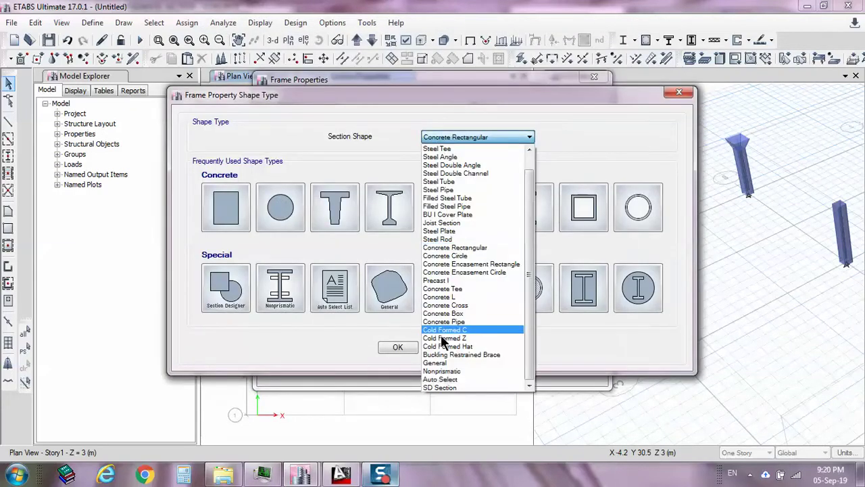
{"action": "left_click", "coordinate": [443, 371]}
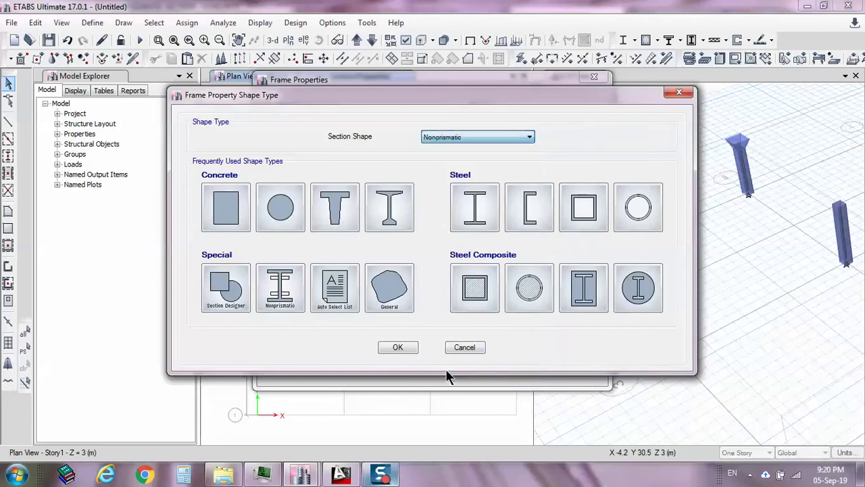
{"action": "left_click", "coordinate": [398, 348]}
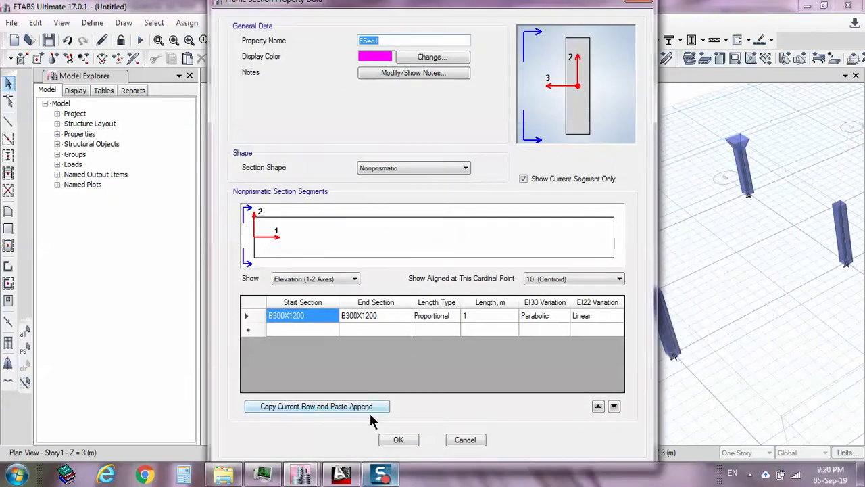
{"action": "mouse_move", "coordinate": [301, 473]}
{"action": "left_click", "coordinate": [269, 427]}
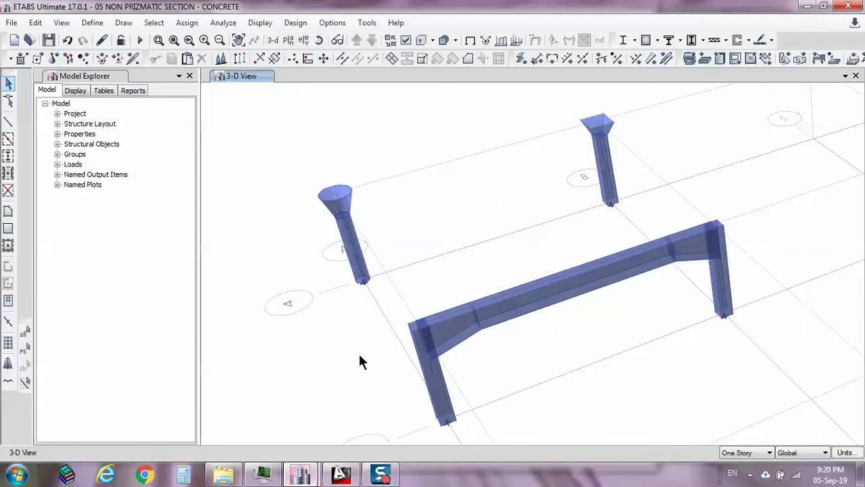
- Switch back to the Untitled ETABS window showing the FSec1 nonprismatic definition
{"action": "mouse_move", "coordinate": [381, 476]}
{"action": "mouse_move", "coordinate": [300, 475]}
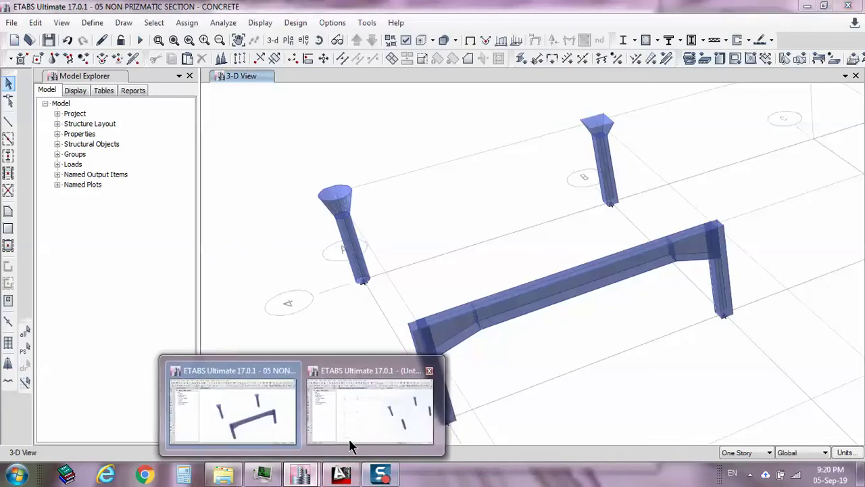
{"action": "left_click", "coordinate": [358, 426]}
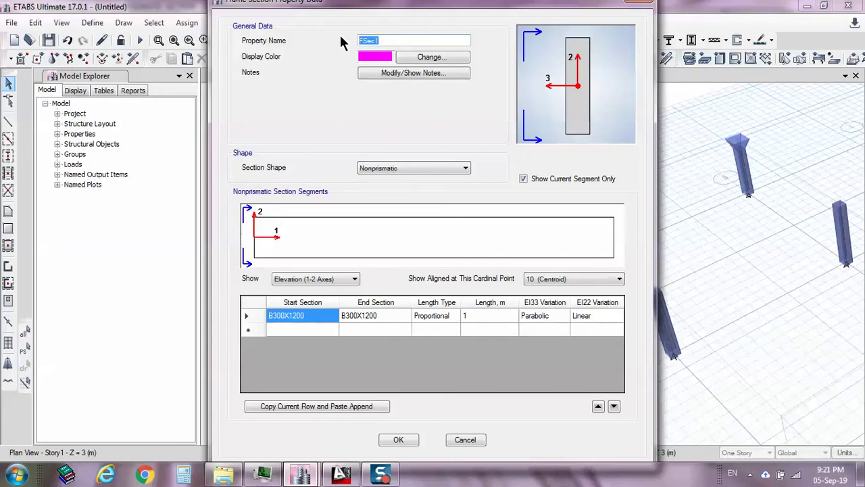
- Set the first segment's end section to B300X600 and its length to .2
{"action": "type", "text": "NF"}
{"action": "left_click", "coordinate": [364, 316]}
{"action": "left_click", "coordinate": [381, 317]}
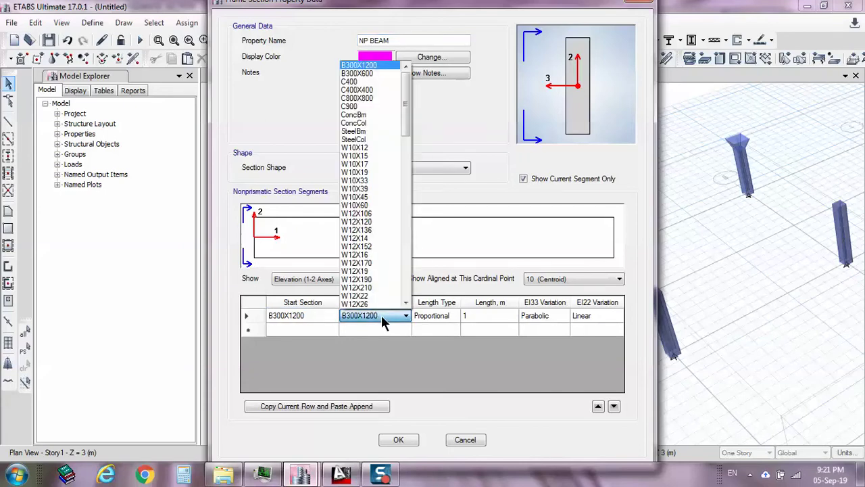
{"action": "left_click", "coordinate": [384, 73]}
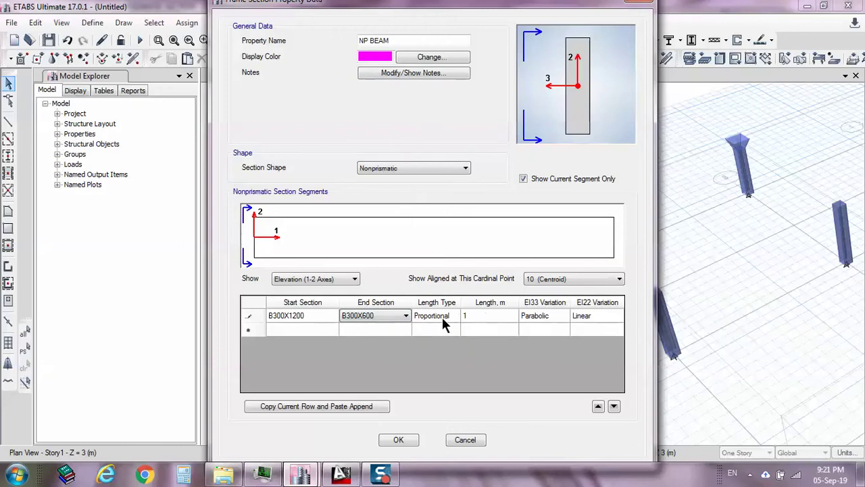
{"action": "left_click", "coordinate": [473, 314]}
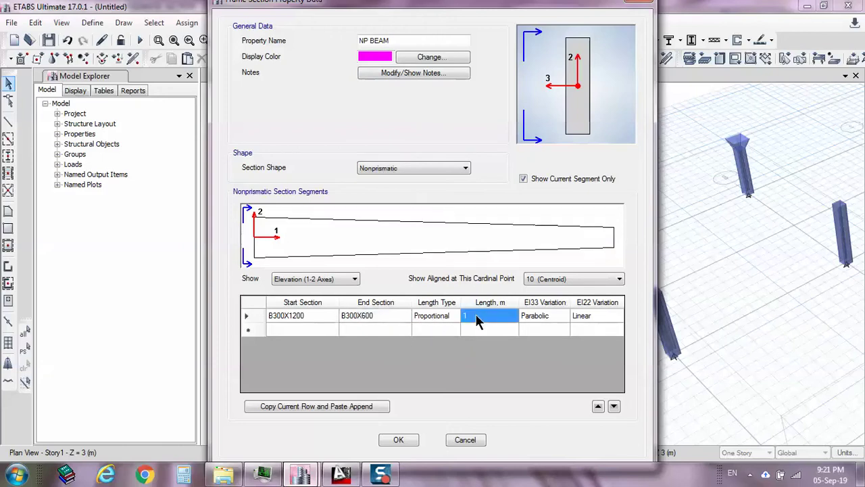
{"action": "type", "text": ".2"}
- Add a middle segment from B300X600 to B300X600 with length .6
{"action": "left_click", "coordinate": [308, 329]}
{"action": "left_click", "coordinate": [333, 331]}
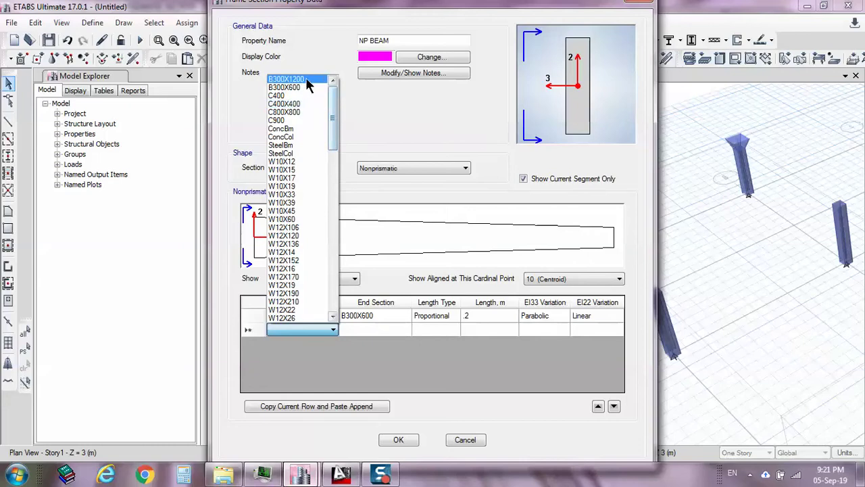
{"action": "left_click", "coordinate": [284, 87]}
{"action": "left_click", "coordinate": [382, 329]}
{"action": "left_click", "coordinate": [389, 329]}
{"action": "left_click", "coordinate": [379, 87]}
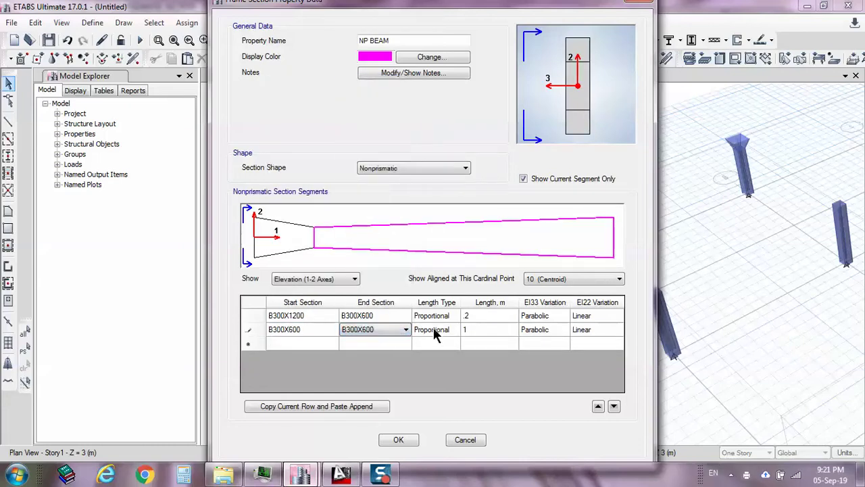
{"action": "left_click", "coordinate": [484, 329]}
{"action": "type", "text": ".6"}
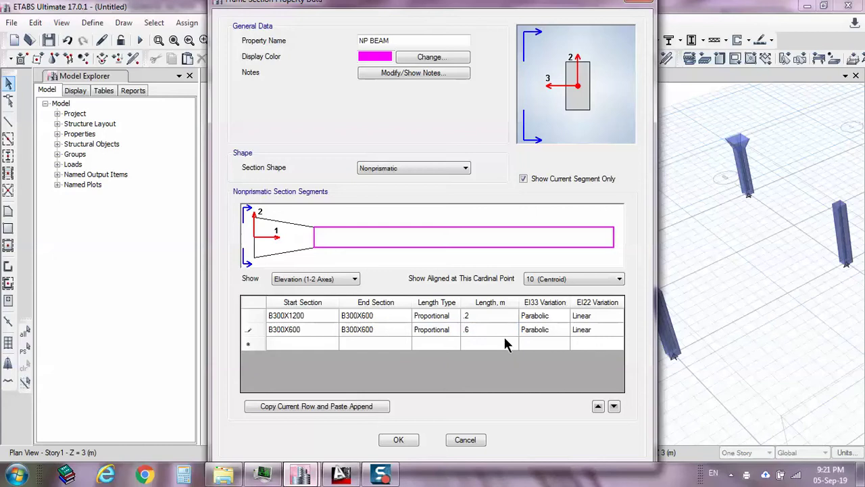
- Add a third segment of length .2 starting at B300X600 and ending at B300X1200
{"action": "left_click", "coordinate": [500, 345]}
{"action": "type", "text": ".2"}
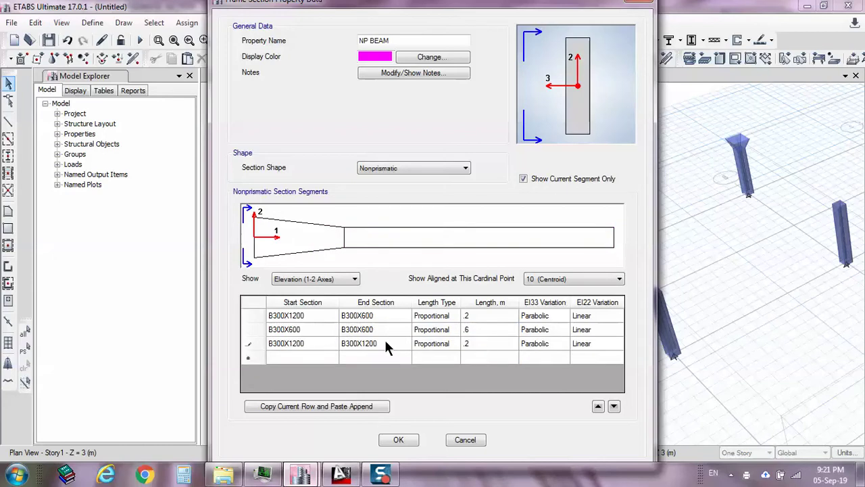
{"action": "left_click", "coordinate": [322, 343]}
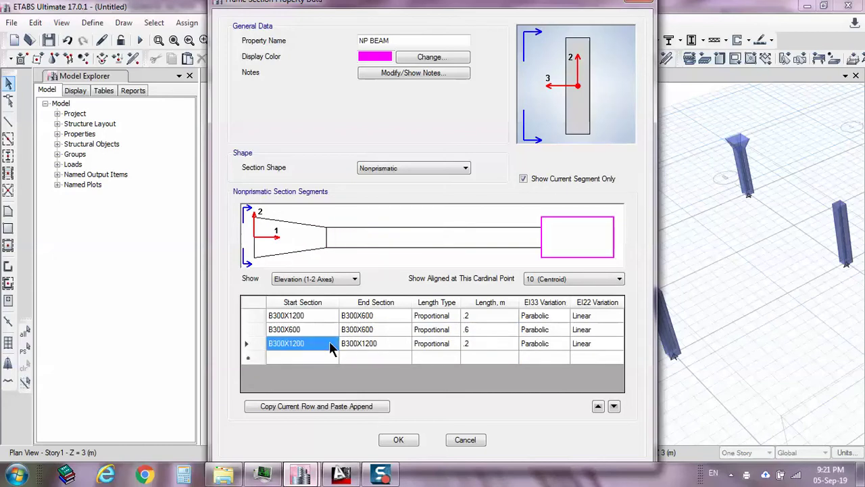
{"action": "left_click", "coordinate": [331, 343]}
{"action": "key", "text": "Down"}
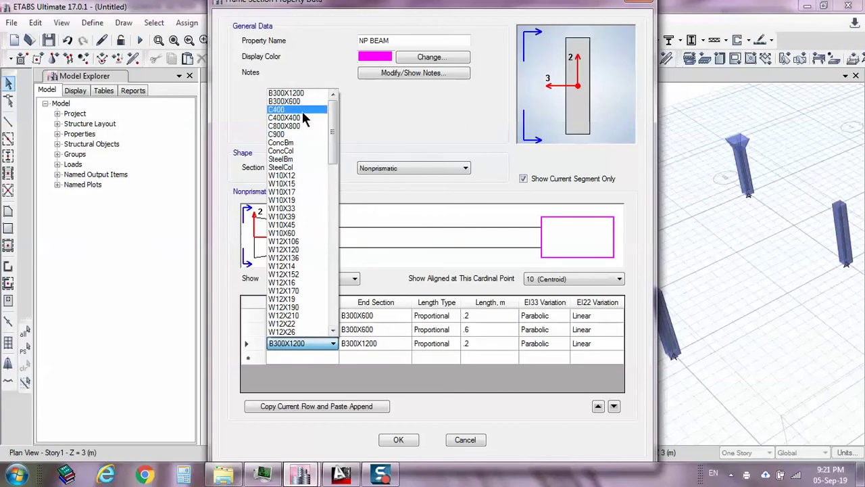
{"action": "key", "text": "Return"}
{"action": "left_click", "coordinate": [366, 343]}
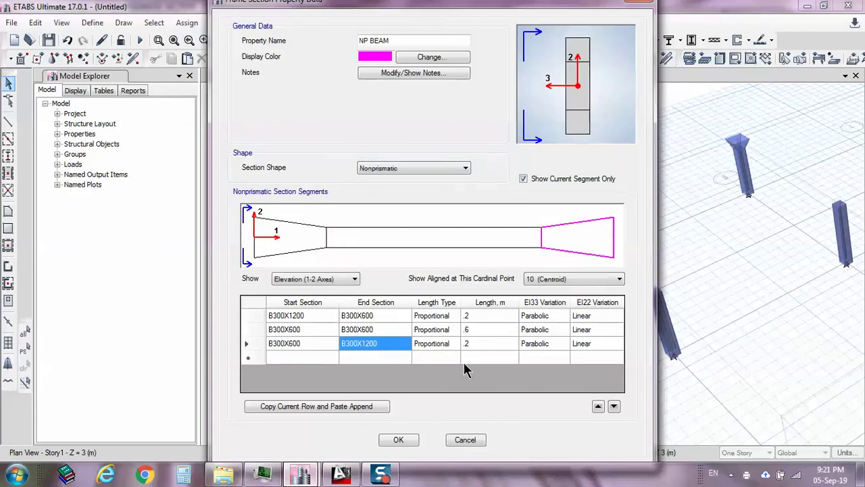
- Check the three segment lengths (.2, .6, .2) and their length type against the preview
{"action": "left_click", "coordinate": [488, 329]}
{"action": "left_click", "coordinate": [485, 318]}
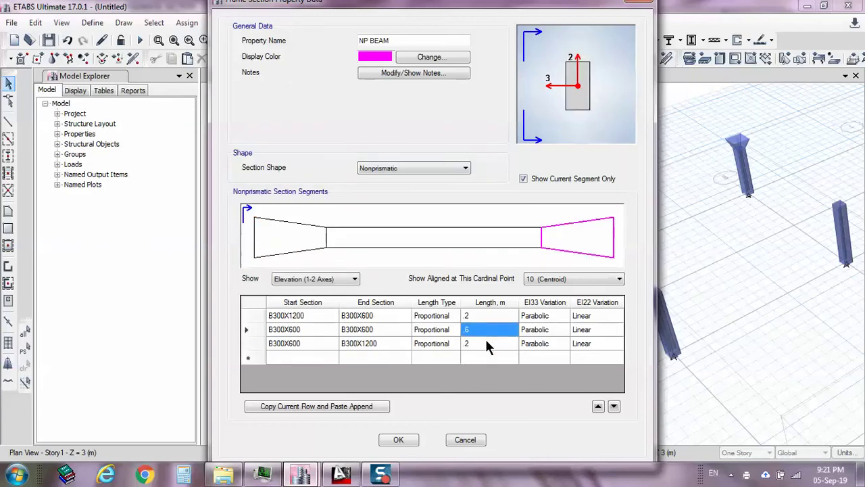
{"action": "left_click", "coordinate": [488, 345]}
{"action": "left_click", "coordinate": [481, 311]}
{"action": "left_click", "coordinate": [480, 331]}
{"action": "left_click", "coordinate": [478, 344]}
{"action": "left_click", "coordinate": [477, 330]}
{"action": "left_click", "coordinate": [477, 343]}
{"action": "left_click", "coordinate": [477, 315]}
{"action": "left_click", "coordinate": [473, 343]}
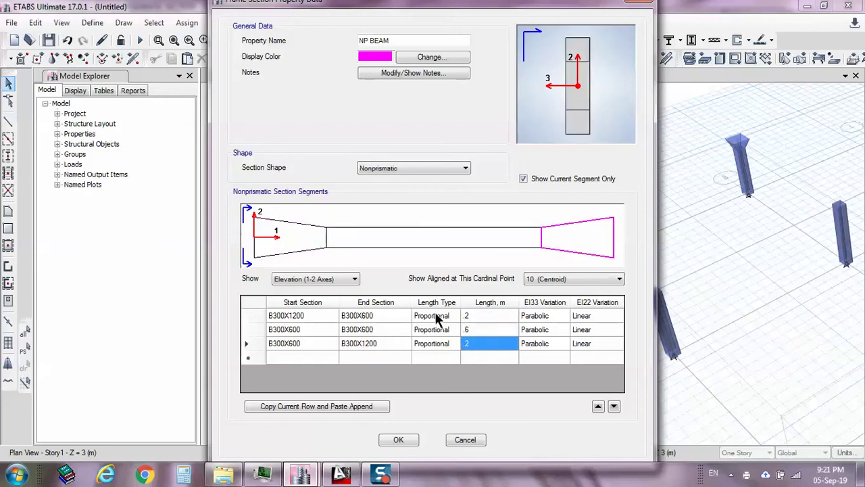
{"action": "left_click", "coordinate": [436, 316]}
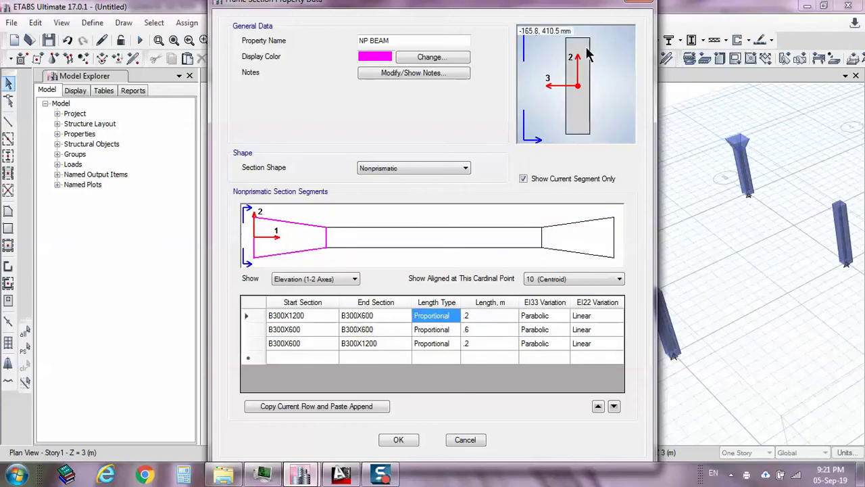
- Set the middle segment's EI33 variation to Linear
{"action": "left_click_drag", "start_coordinate": [561, 5], "coordinate": [272, 30]}
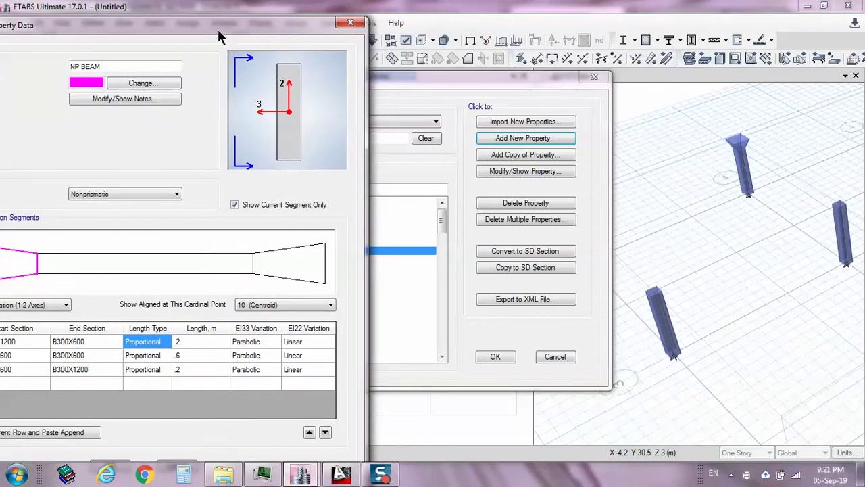
{"action": "left_click_drag", "start_coordinate": [219, 25], "coordinate": [521, 7]}
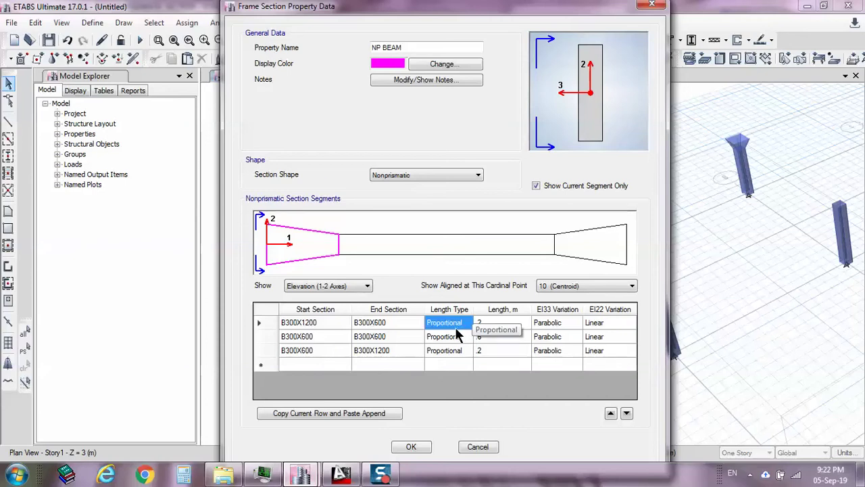
{"action": "left_click", "coordinate": [303, 336]}
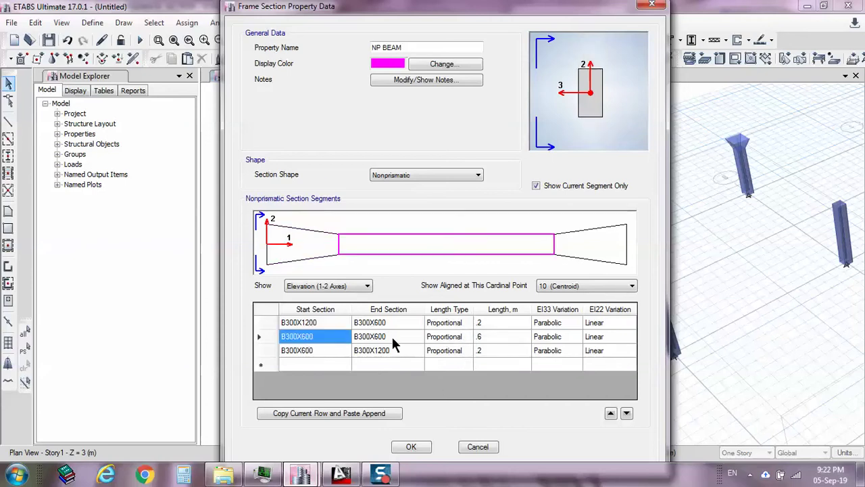
{"action": "left_click", "coordinate": [396, 337]}
{"action": "left_click", "coordinate": [561, 338]}
{"action": "left_click", "coordinate": [574, 338]}
{"action": "left_click", "coordinate": [576, 336]}
{"action": "left_click", "coordinate": [563, 356]}
- Set the EI33 variation of both haunch segments to Cubic
{"action": "left_click", "coordinate": [559, 322]}
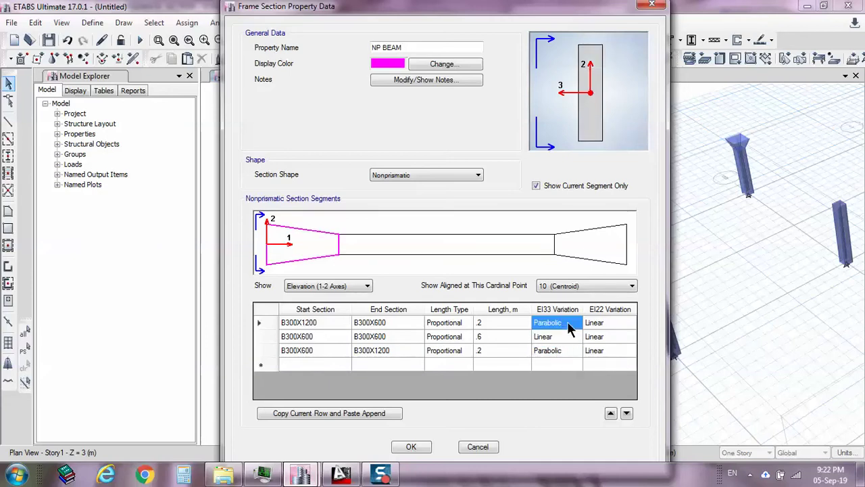
{"action": "left_click", "coordinate": [572, 322]}
{"action": "left_click", "coordinate": [563, 350]}
{"action": "left_click", "coordinate": [574, 350]}
{"action": "left_click", "coordinate": [576, 350]}
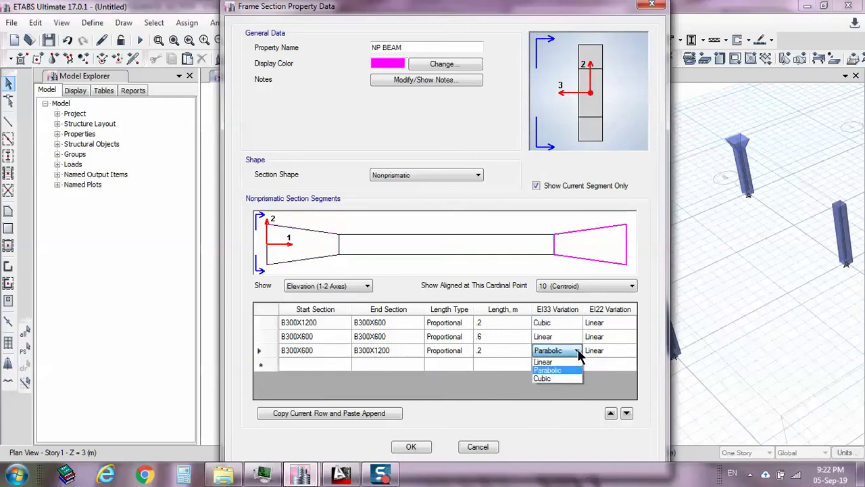
- Keep the EI22 variation Linear and check each segment in the preview
{"action": "left_click", "coordinate": [605, 322]}
{"action": "left_click", "coordinate": [622, 322]}
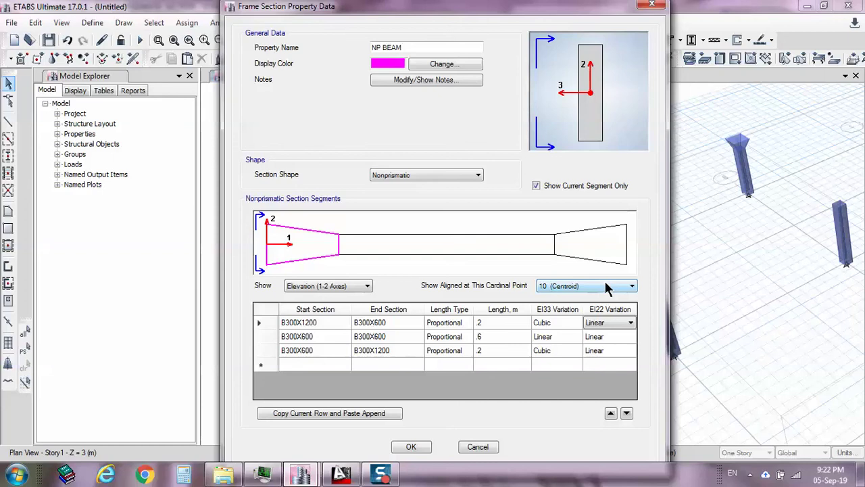
{"action": "left_click", "coordinate": [621, 322]}
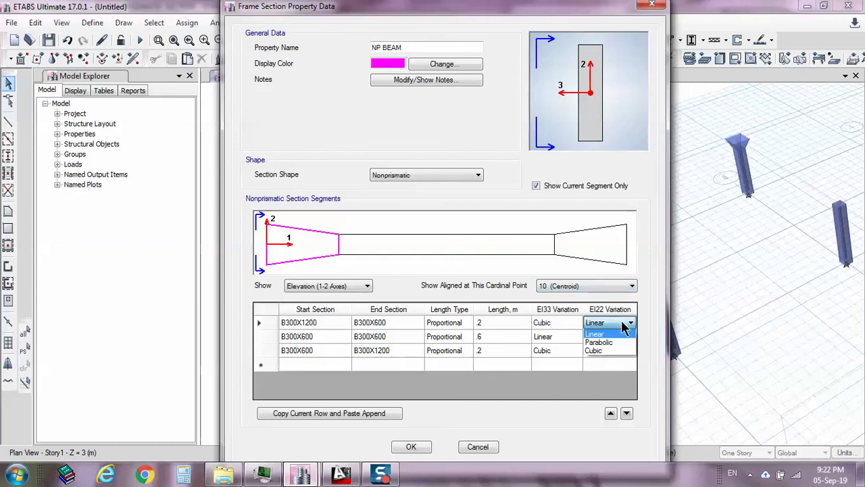
{"action": "left_click", "coordinate": [621, 320]}
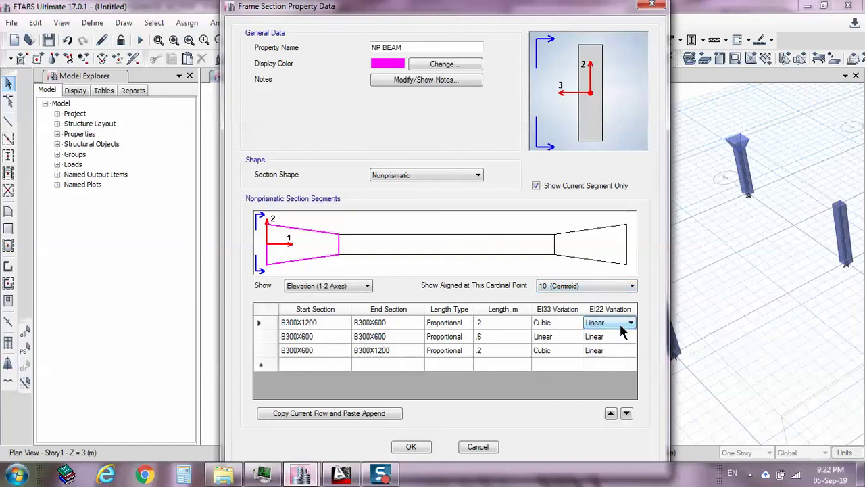
{"action": "left_click", "coordinate": [605, 339]}
{"action": "left_click", "coordinate": [605, 350]}
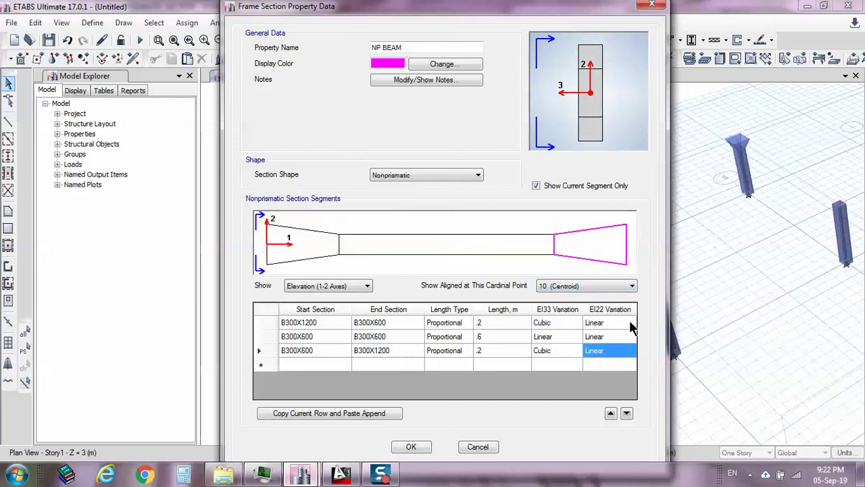
{"action": "left_click", "coordinate": [611, 322]}
{"action": "left_click", "coordinate": [613, 339]}
{"action": "left_click", "coordinate": [608, 349]}
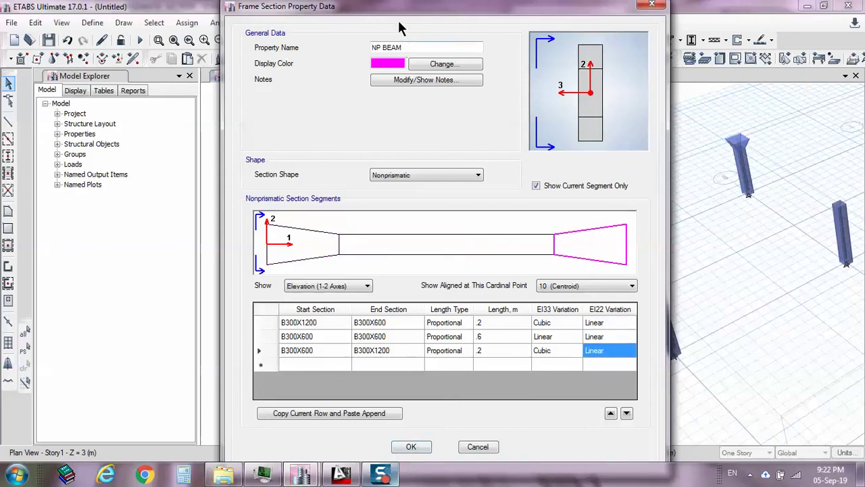
- Accept the NP BEAM section, then draw an NP BEAM haunched beam from grid A3 to B3
{"action": "left_click", "coordinate": [413, 447]}
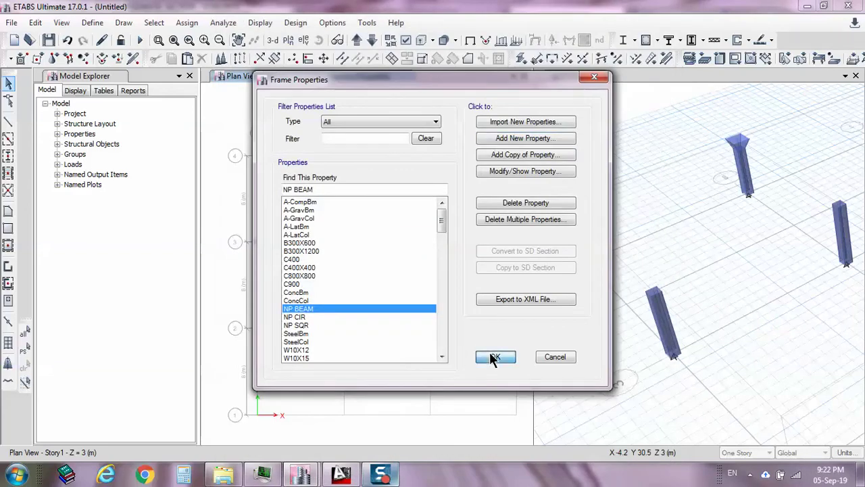
{"action": "left_click", "coordinate": [494, 355]}
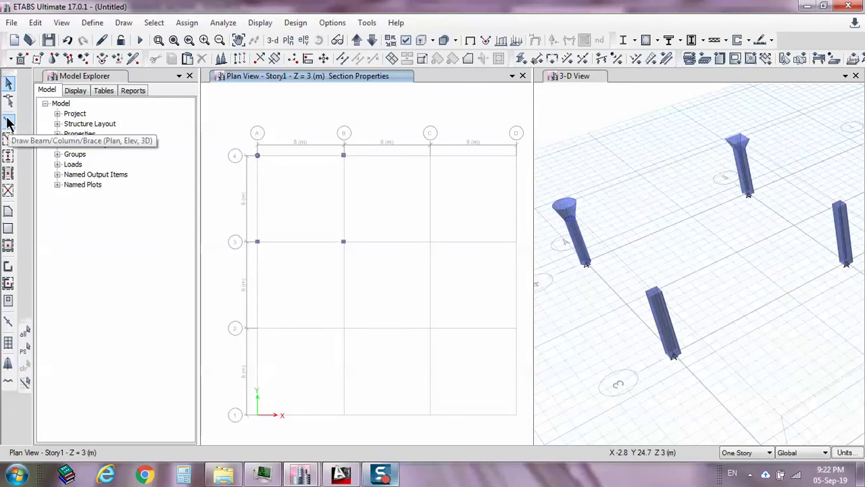
{"action": "left_click", "coordinate": [9, 122]}
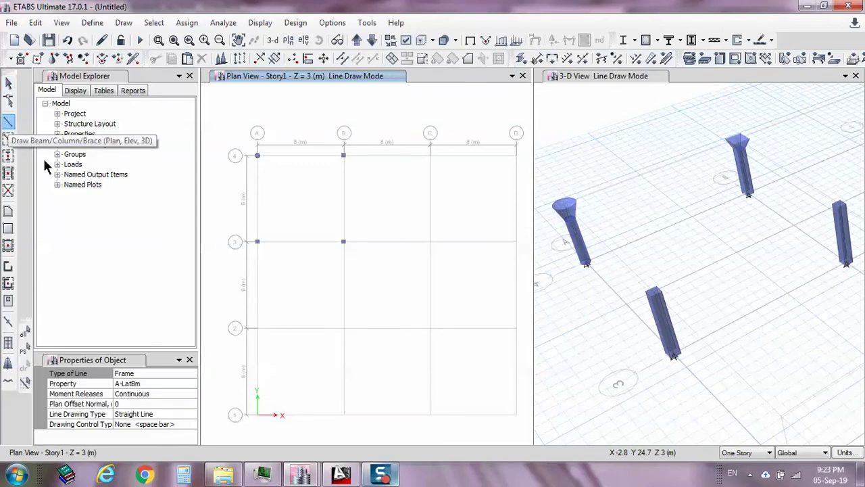
{"action": "left_click", "coordinate": [166, 381]}
{"action": "left_click", "coordinate": [192, 384]}
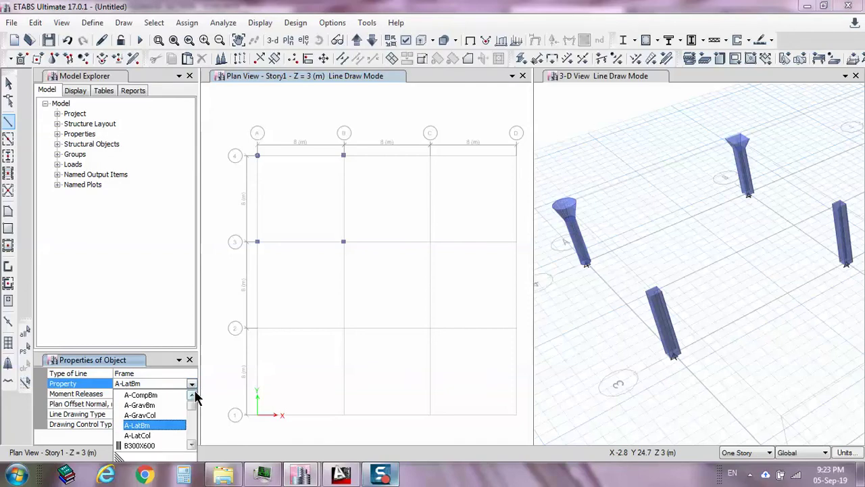
{"action": "left_click", "coordinate": [195, 388]}
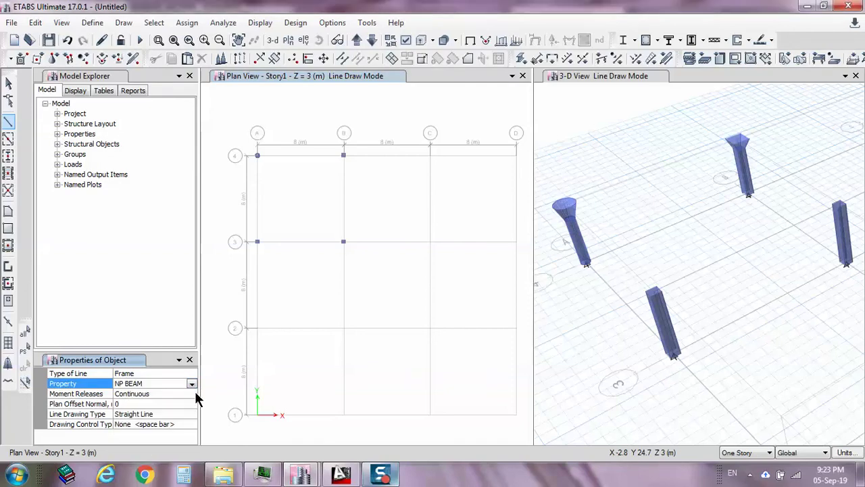
{"action": "left_click", "coordinate": [258, 241]}
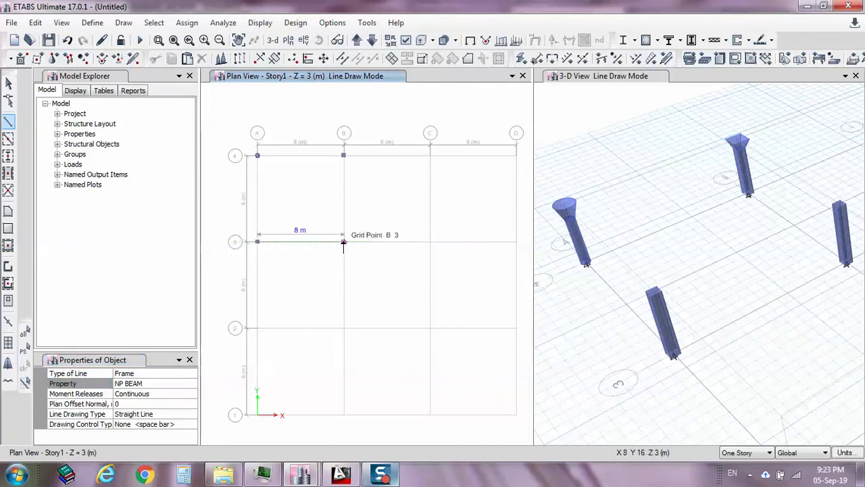
{"action": "double_click", "coordinate": [343, 241]}
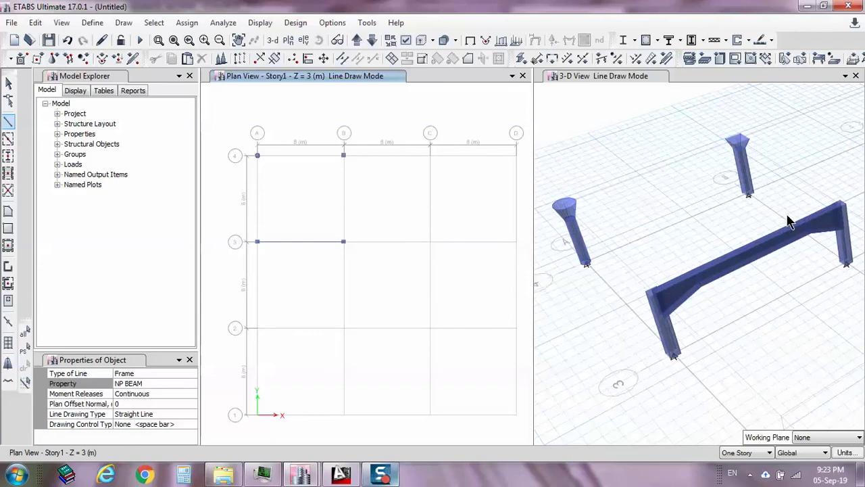